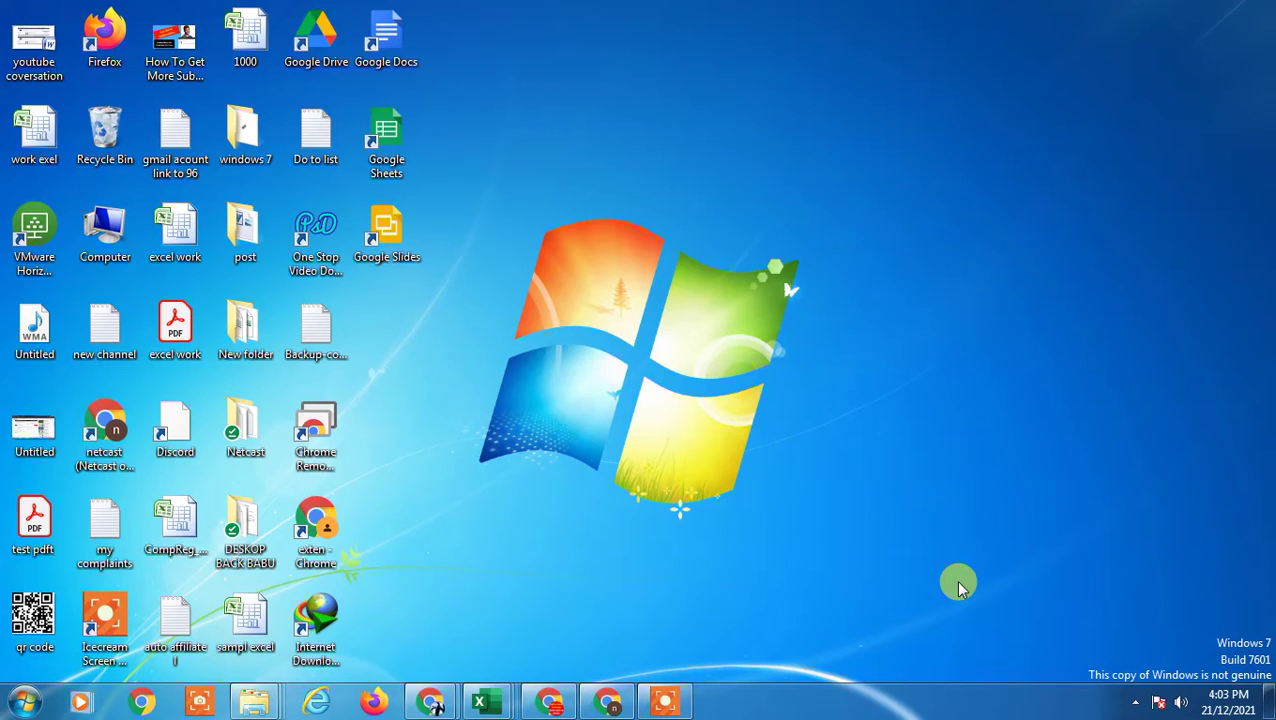
Refresh the Windows desktop from its right-click menu.
{"action": "right_click", "coordinate": [607, 66]}
{"action": "left_click", "coordinate": [664, 117]}
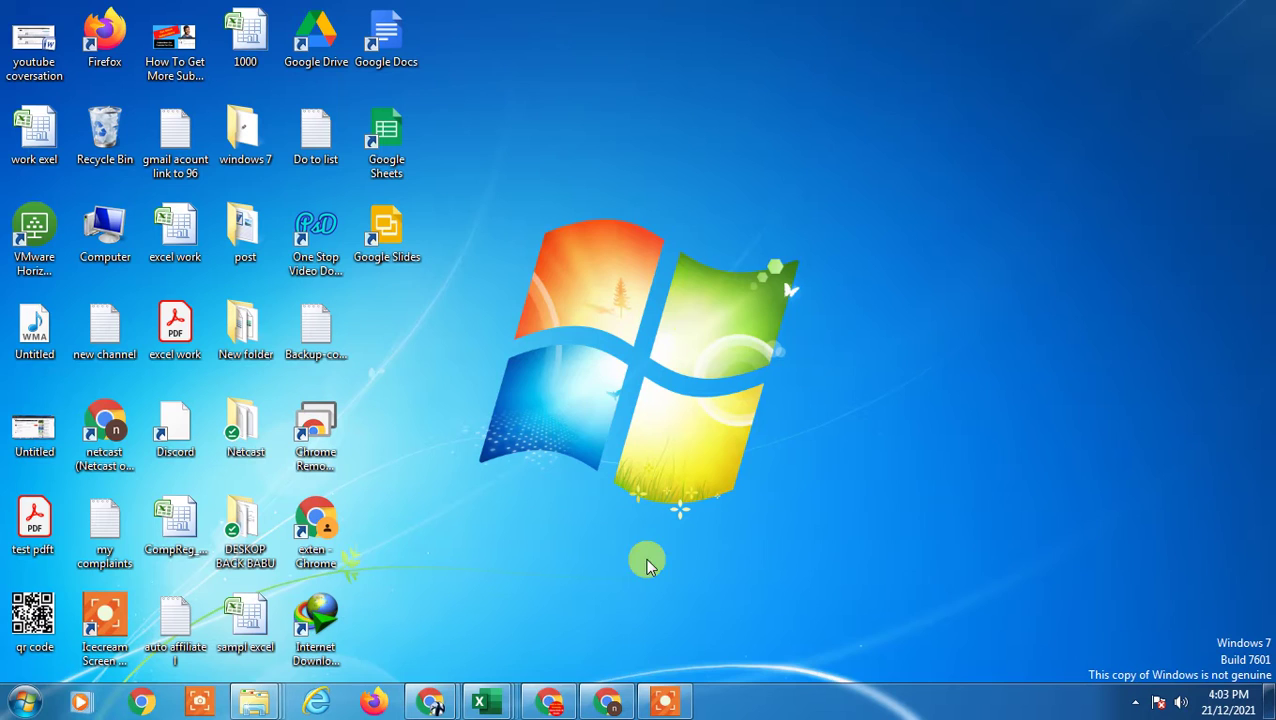
Bring Chrome forward and open the Netcast Demo profile via the home feed's Me menu.
{"action": "left_click", "coordinate": [548, 707]}
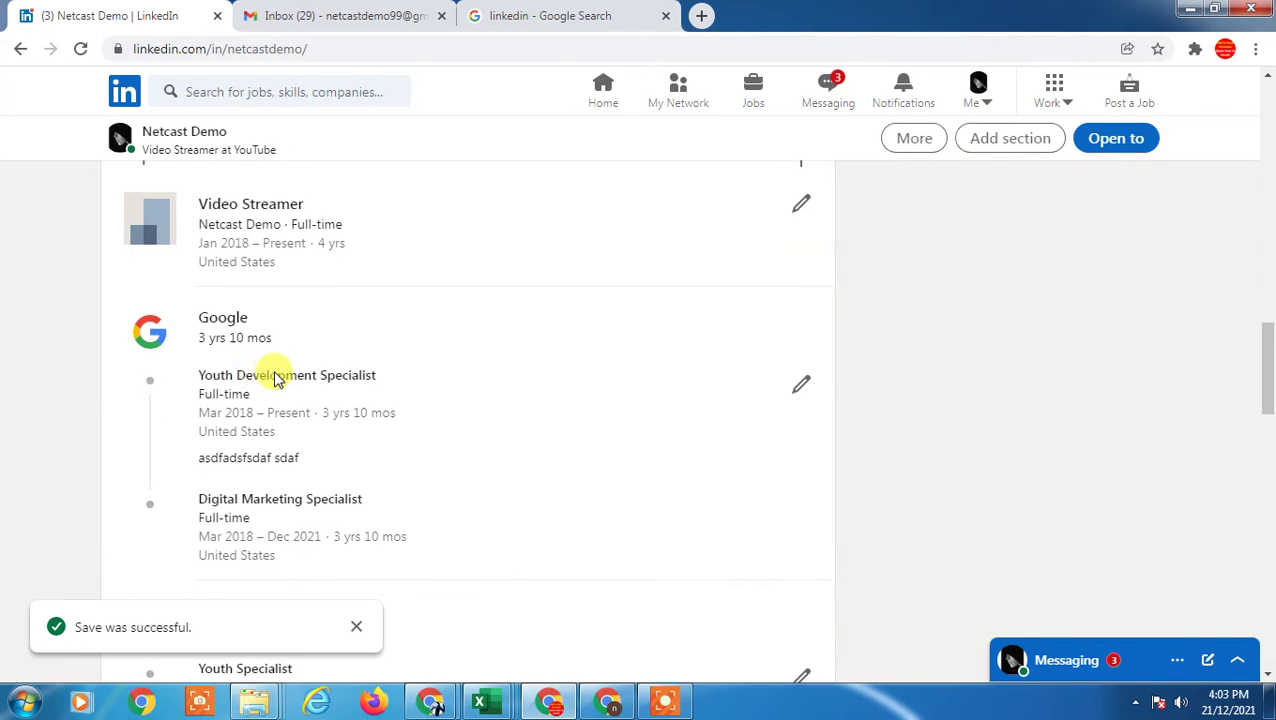
{"action": "scroll", "coordinate": [133, 107], "scroll_direction": "up", "scroll_amount": 5}
{"action": "left_click", "coordinate": [128, 97]}
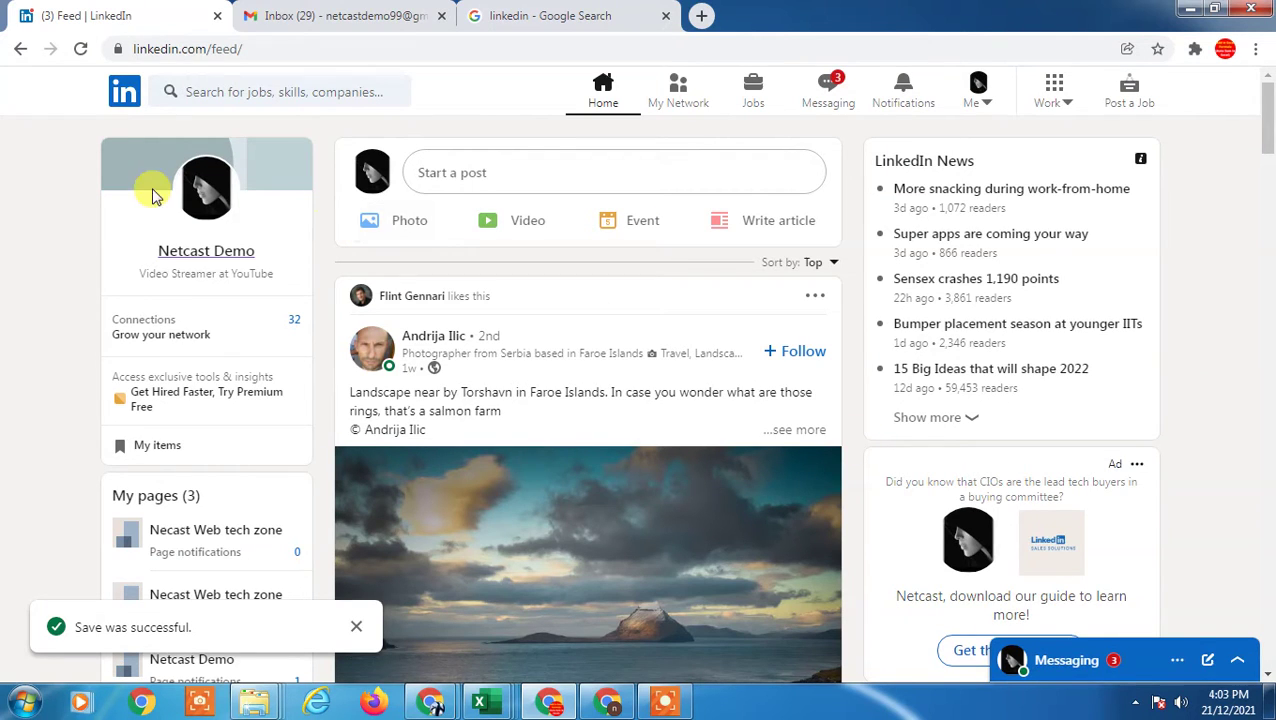
{"action": "left_click", "coordinate": [978, 104]}
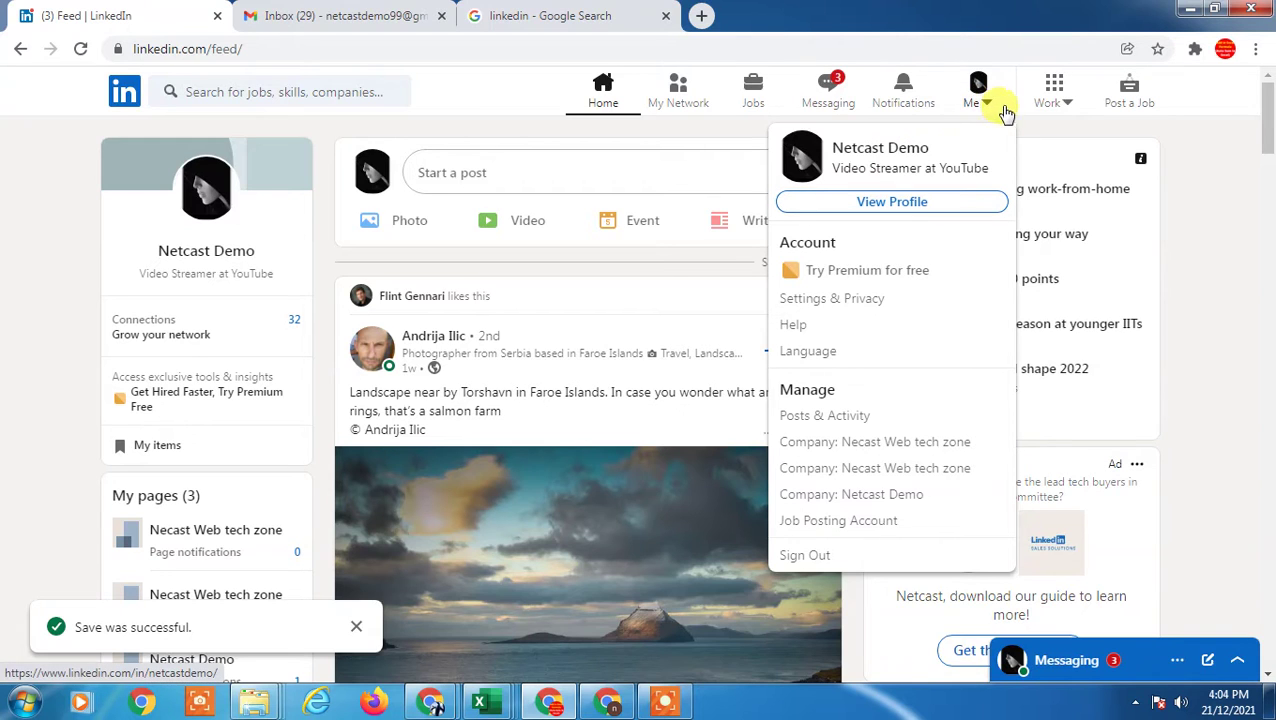
{"action": "left_click", "coordinate": [895, 202]}
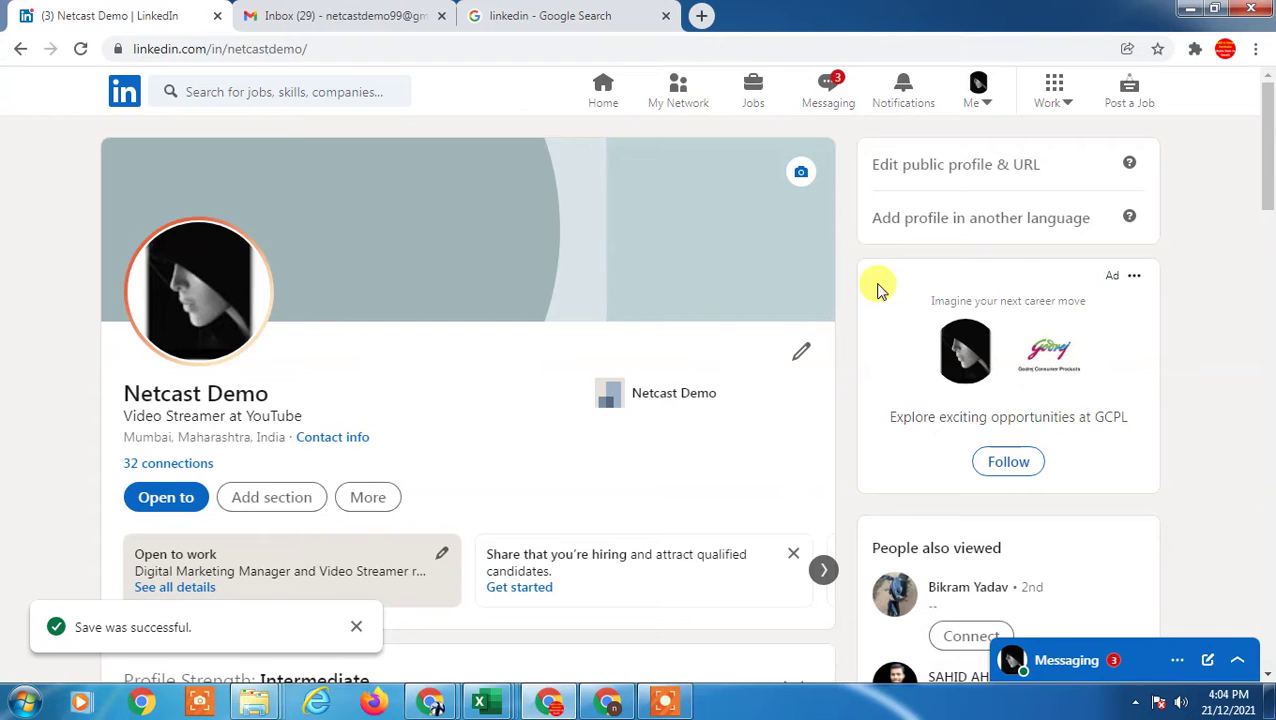
Scroll the profile to the Experience section with the Video Streamer role.
{"action": "scroll", "coordinate": [400, 330], "scroll_direction": "down", "scroll_amount": 5}
{"action": "scroll", "coordinate": [503, 338], "scroll_direction": "down", "scroll_amount": 15}
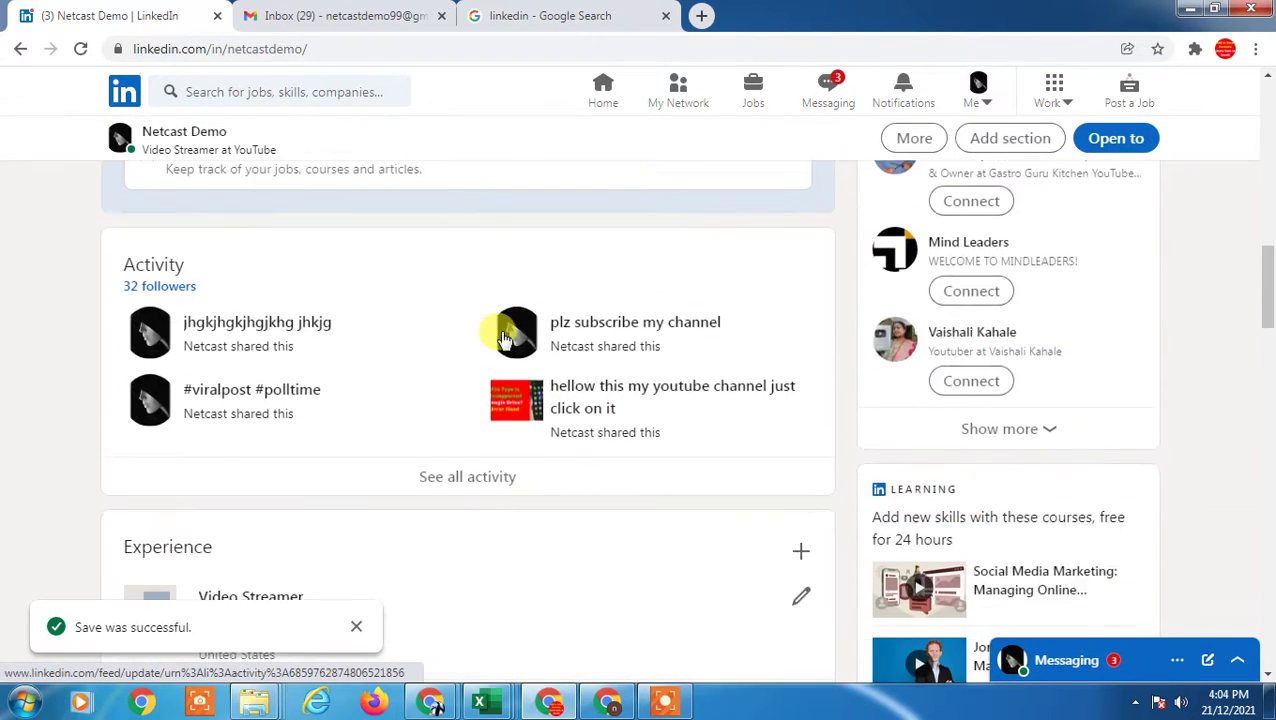
{"action": "scroll", "coordinate": [503, 338], "scroll_direction": "down", "scroll_amount": 3}
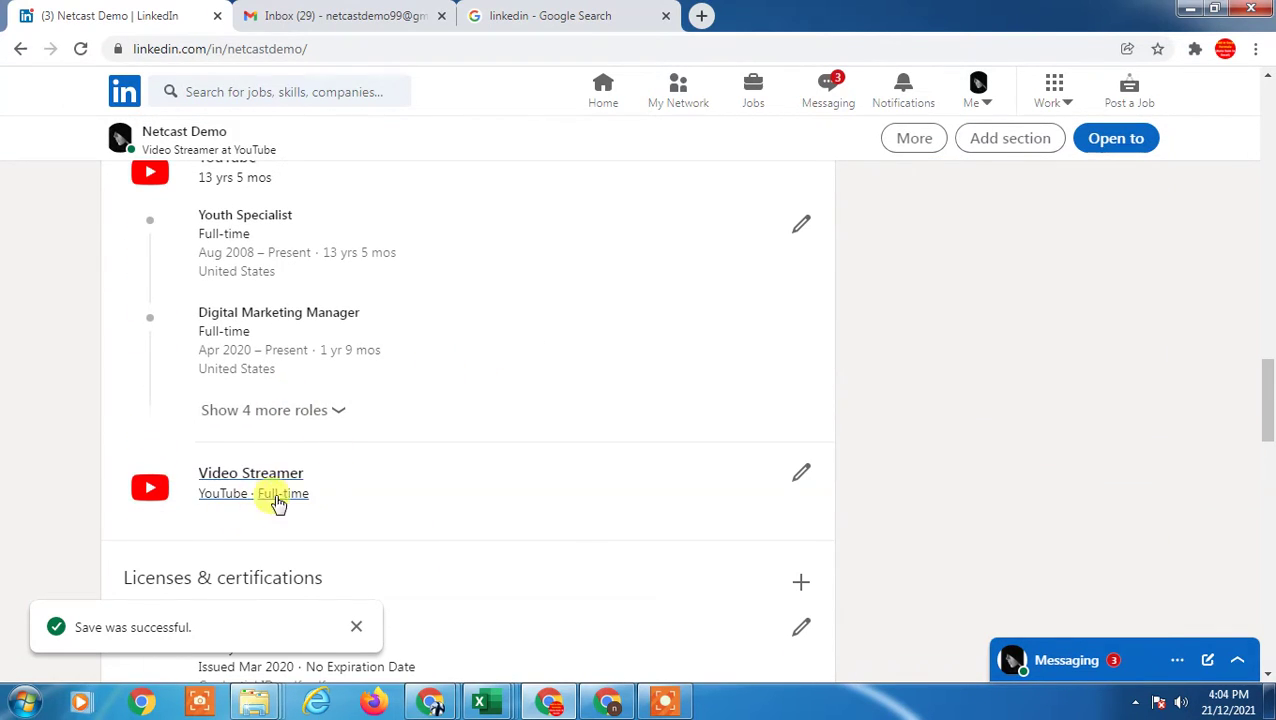
{"action": "scroll", "coordinate": [530, 432], "scroll_direction": "up", "scroll_amount": 6}
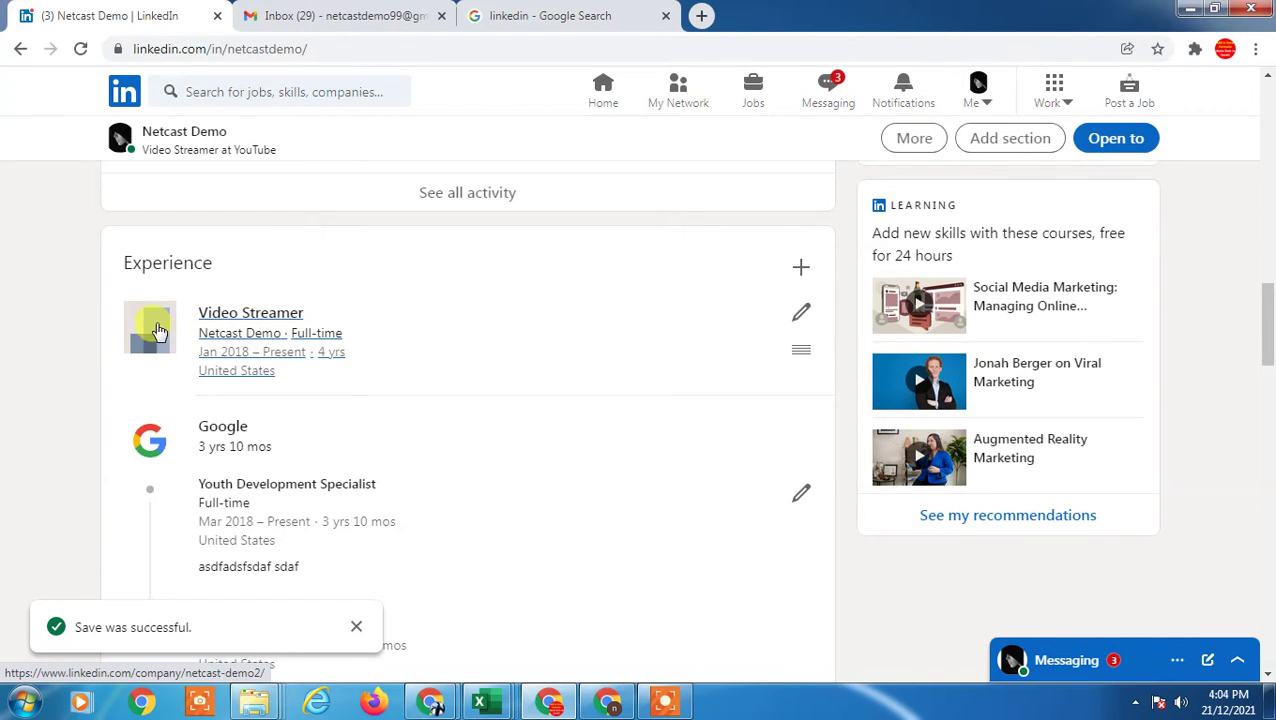
{"action": "scroll", "coordinate": [155, 338], "scroll_direction": "down", "scroll_amount": 3}
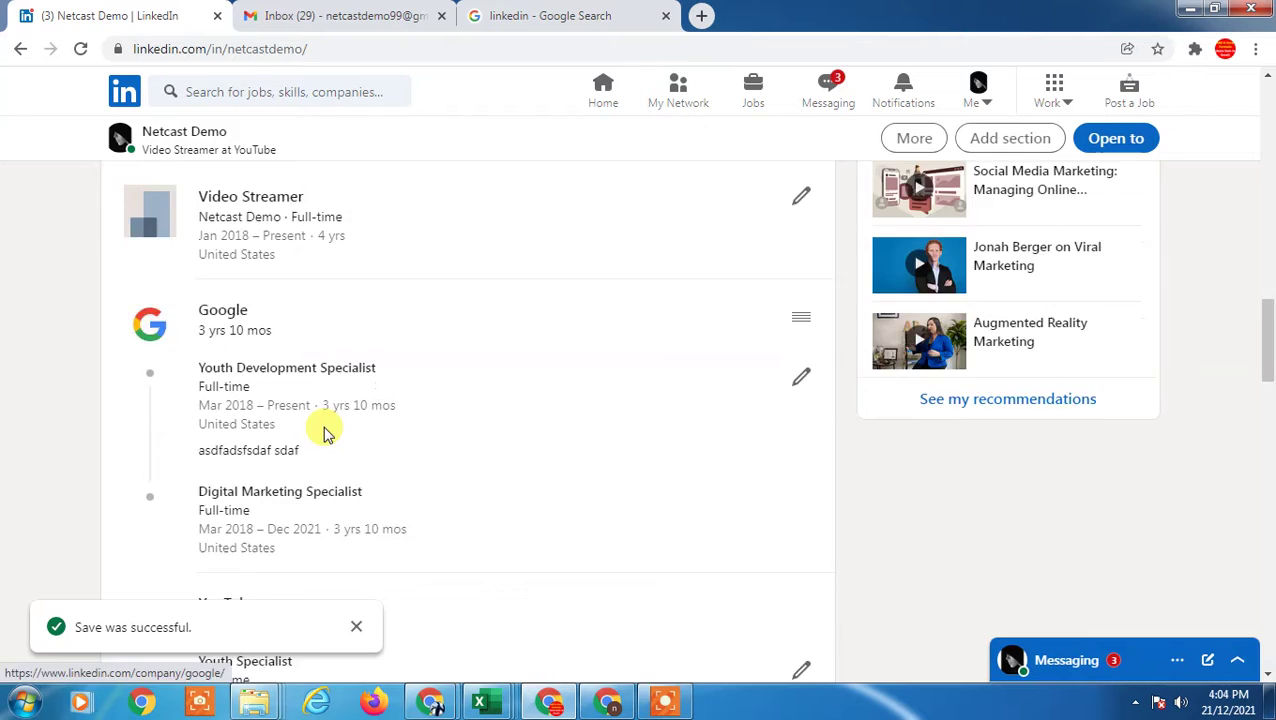
{"action": "scroll", "coordinate": [296, 456], "scroll_direction": "up", "scroll_amount": 2}
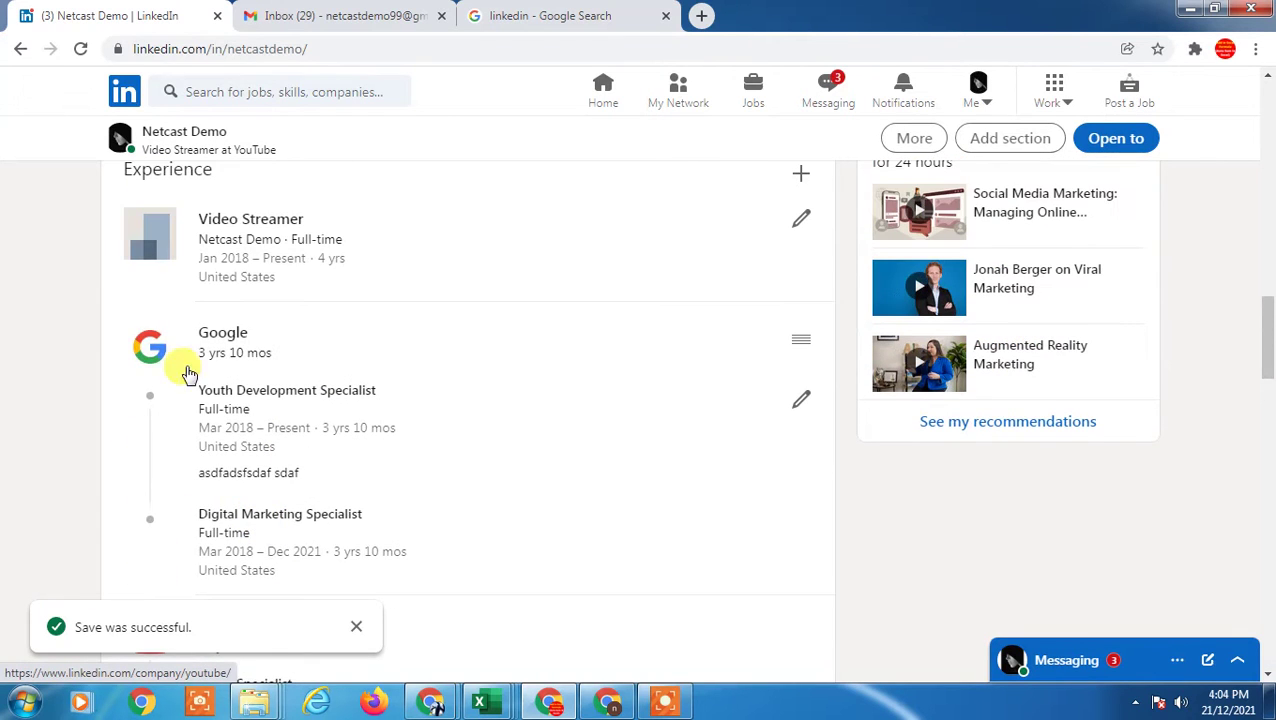
{"action": "scroll", "coordinate": [520, 455], "scroll_direction": "up", "scroll_amount": 1}
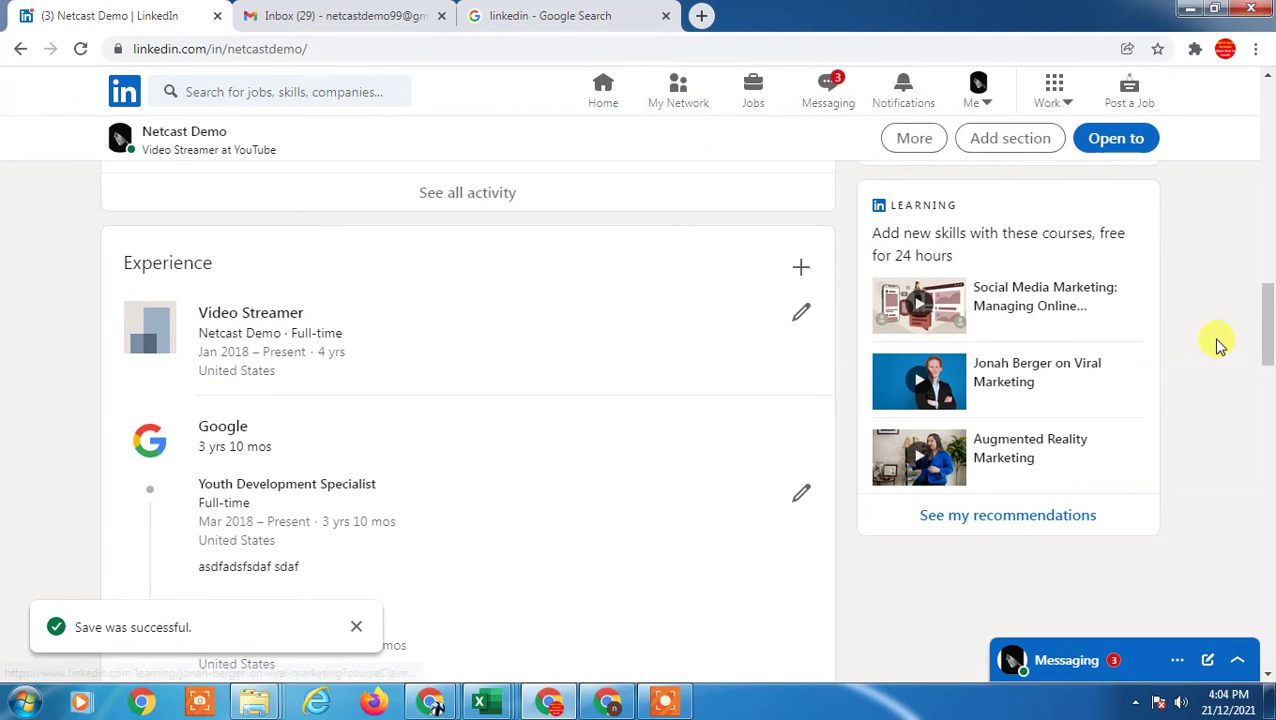
{"action": "mouse_move", "coordinate": [1264, 322]}
{"action": "left_mouse_down"}
{"action": "mouse_move", "coordinate": [1268, 305]}
{"action": "mouse_move", "coordinate": [1266, 318]}
{"action": "left_mouse_up"}
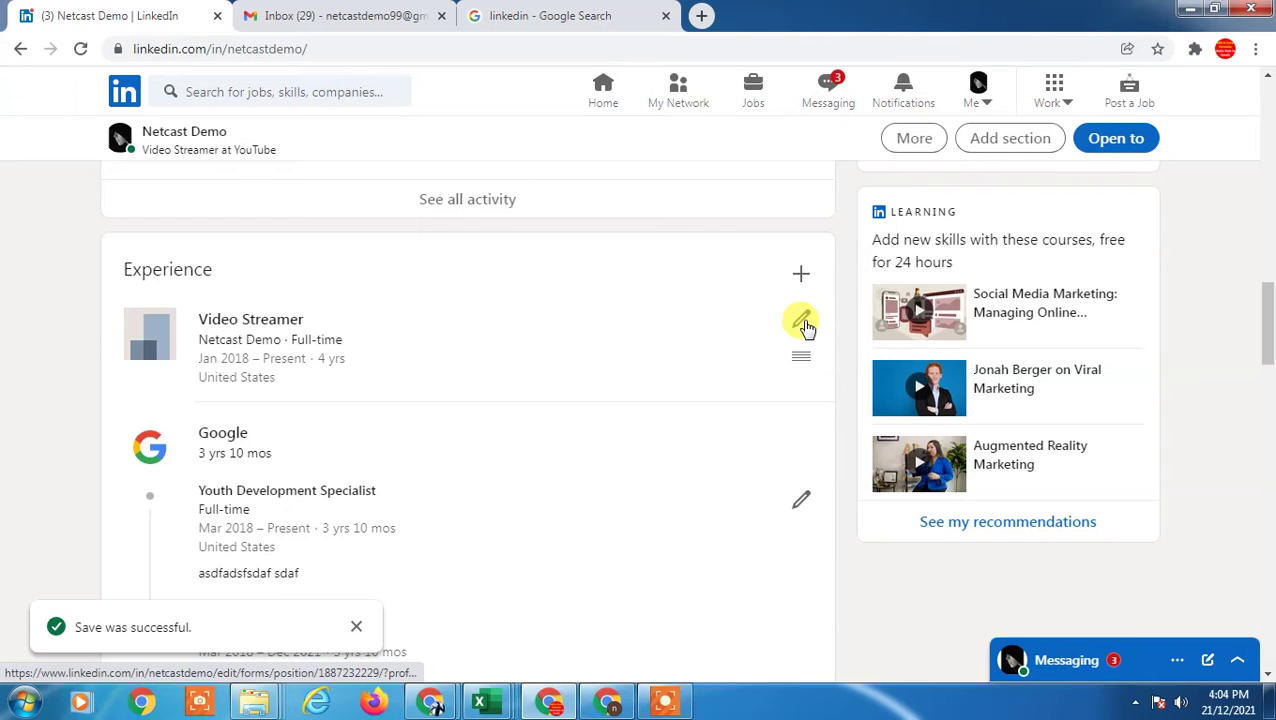
Replace the Video Streamer entry's company with NetCast doo from the 'netcast' suggestions and save.
{"action": "left_click", "coordinate": [803, 321]}
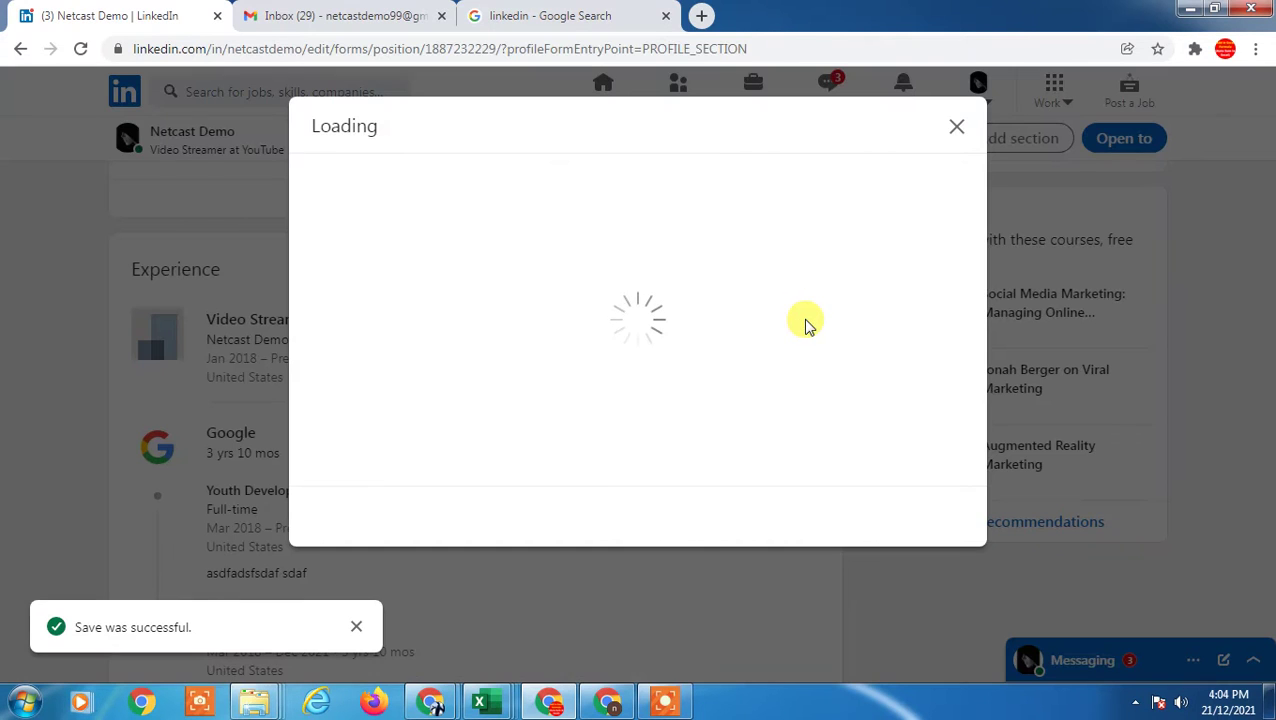
{"action": "scroll", "coordinate": [726, 378], "scroll_direction": "down", "scroll_amount": 1}
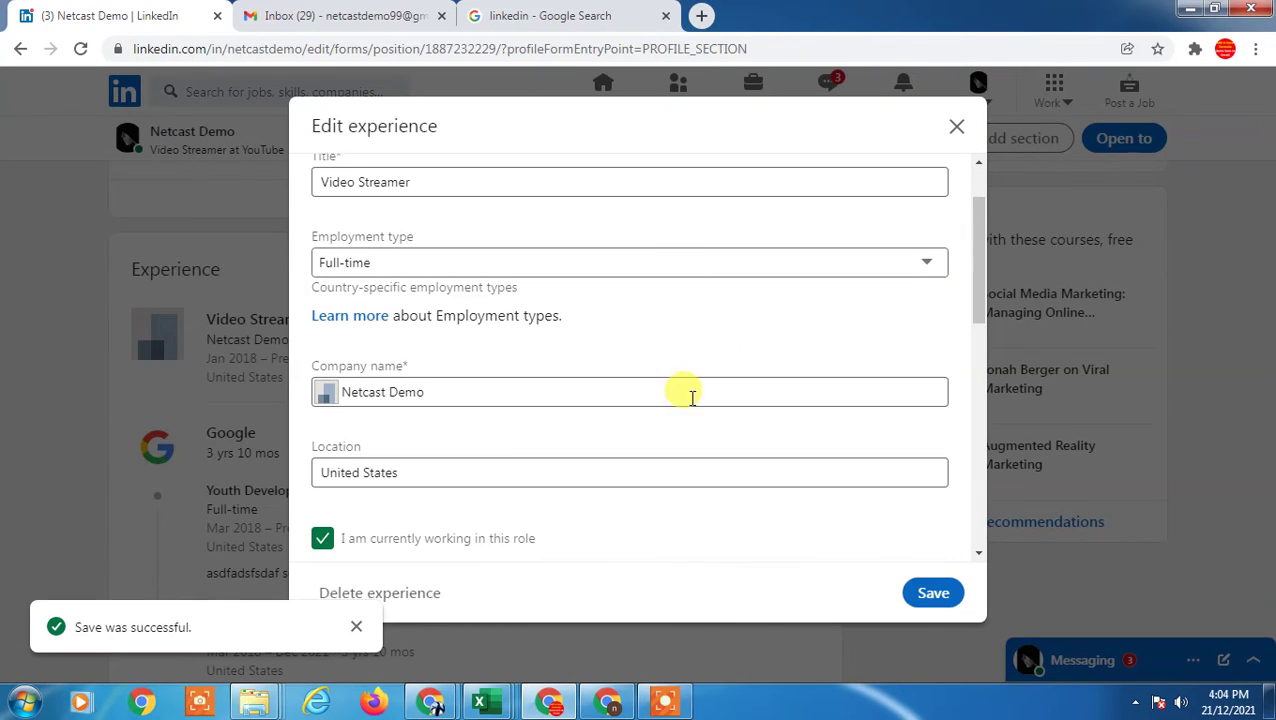
{"action": "left_click_drag", "start_coordinate": [504, 384], "coordinate": [120, 388]}
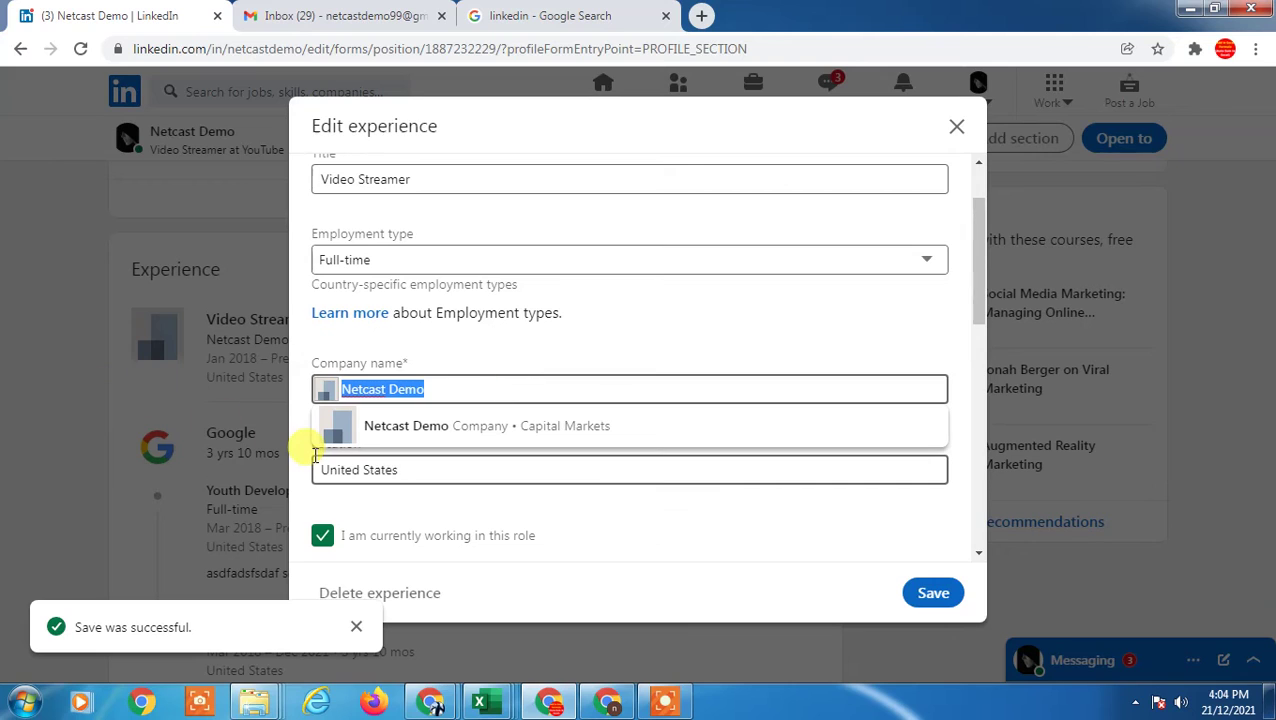
{"action": "type", "text": "netcast"}
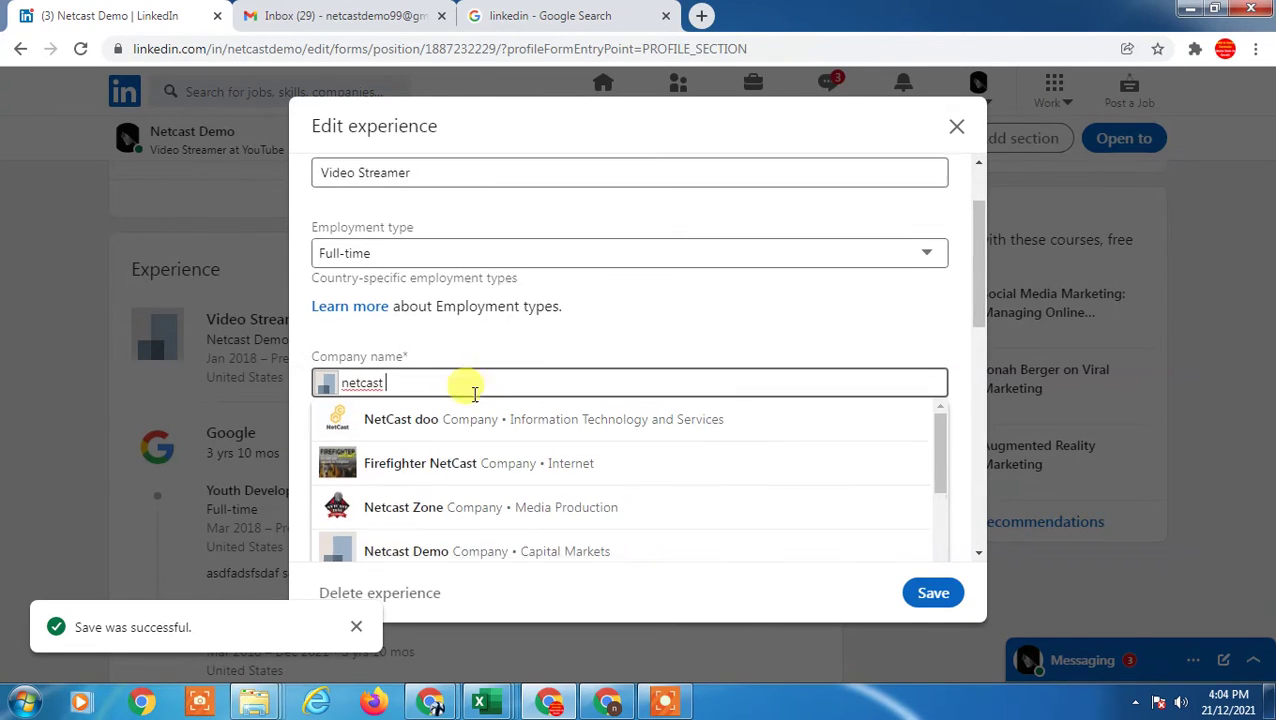
{"action": "scroll", "coordinate": [440, 385], "scroll_direction": "down", "scroll_amount": 1}
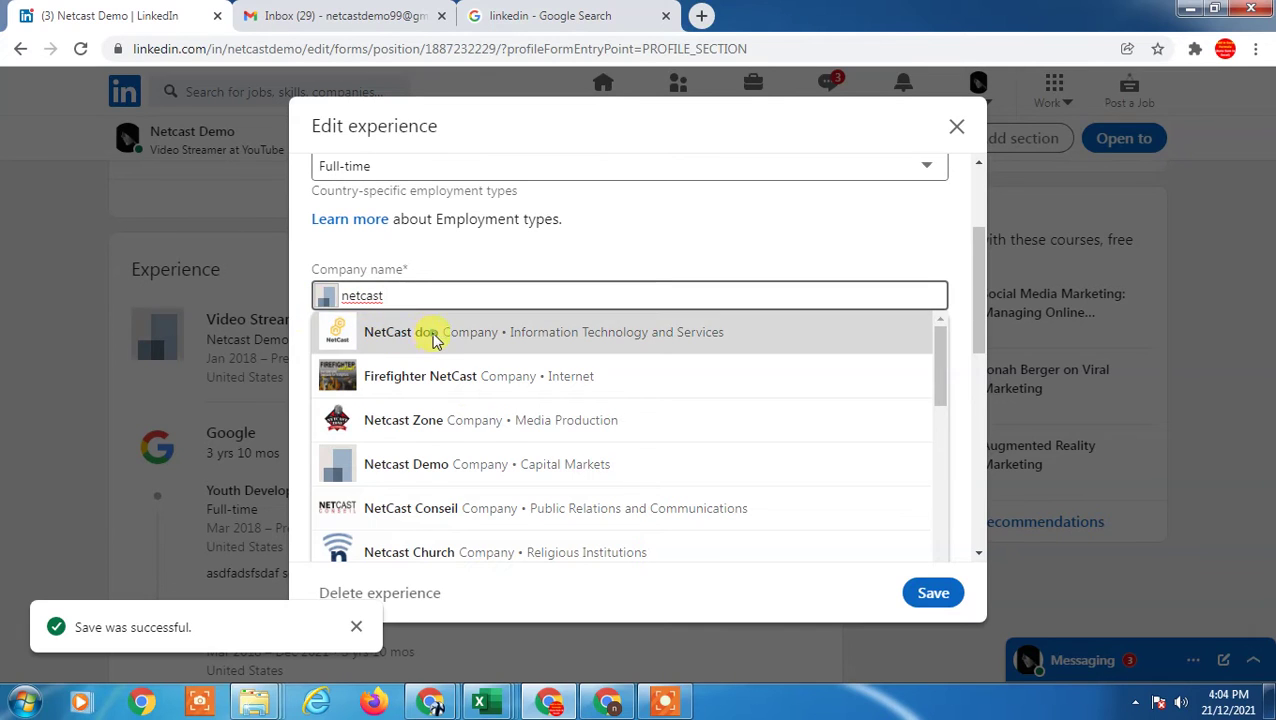
{"action": "left_click", "coordinate": [360, 335]}
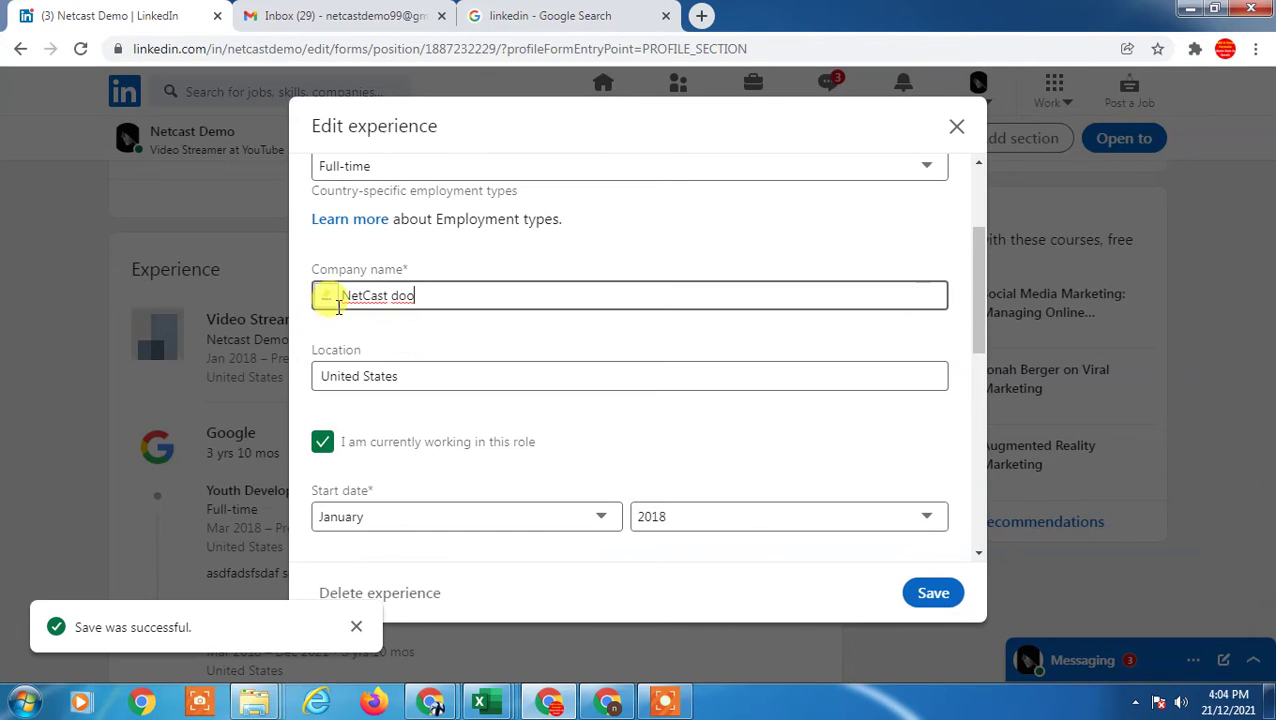
{"action": "left_click", "coordinate": [935, 593]}
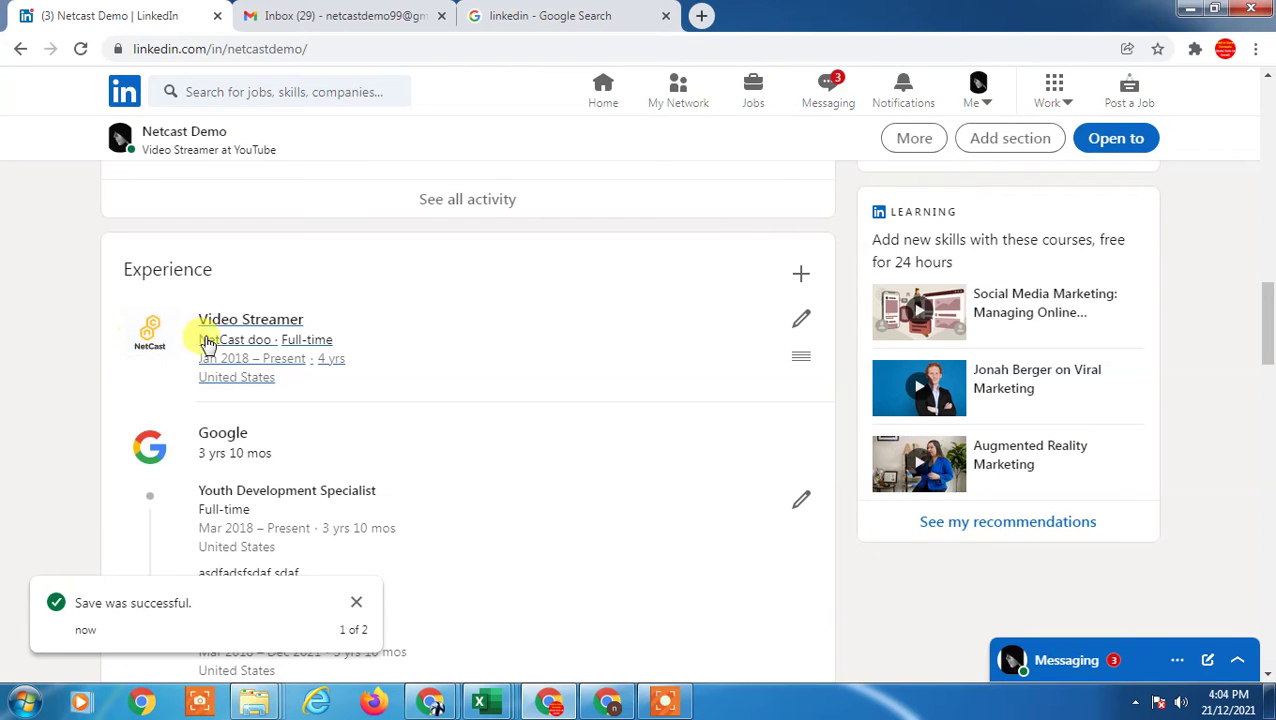
Reopen the Video Streamer entry, set its company back to Netcast Demo, and save.
{"action": "left_click", "coordinate": [803, 319]}
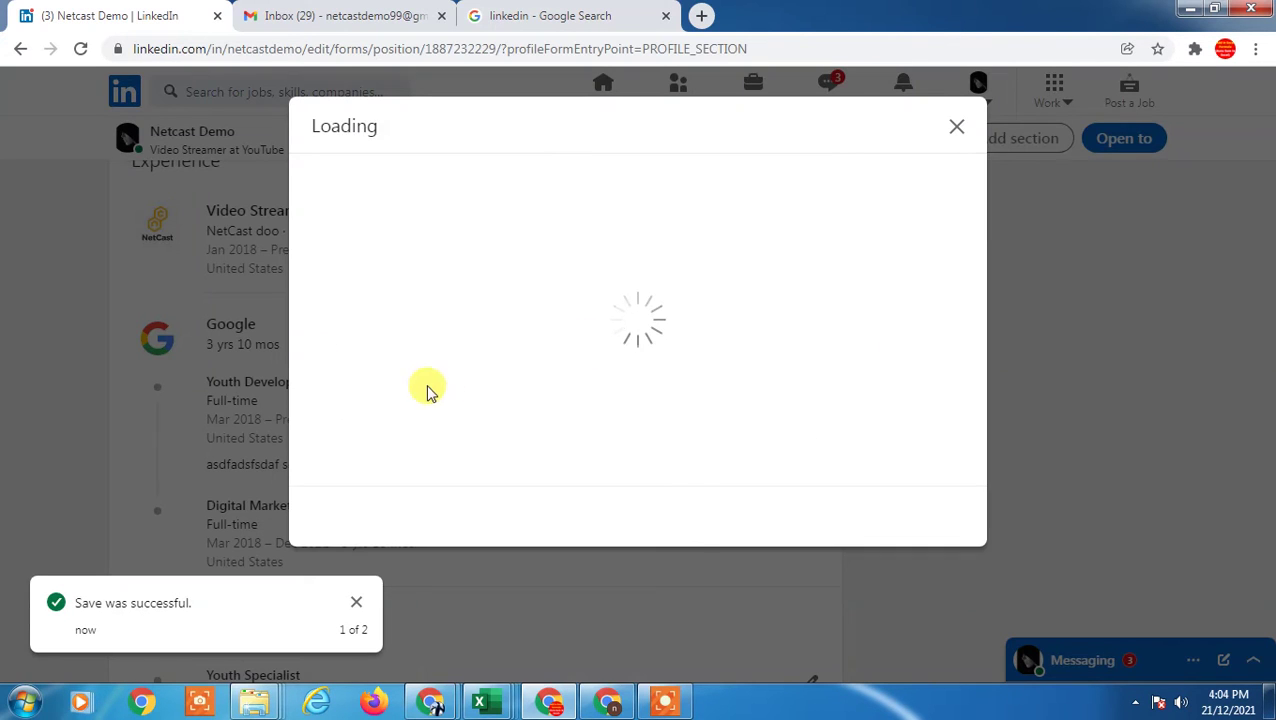
{"action": "scroll", "coordinate": [497, 400], "scroll_direction": "down", "scroll_amount": 1}
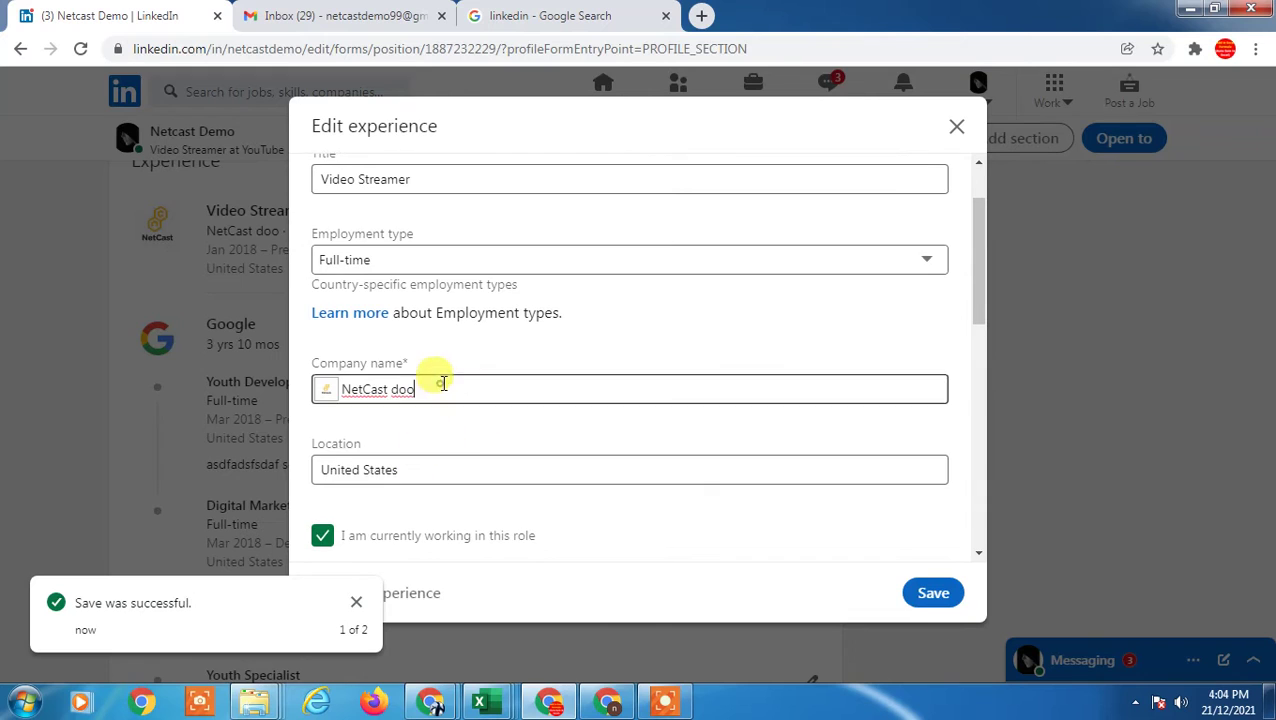
{"action": "left_click_drag", "start_coordinate": [433, 388], "coordinate": [108, 390]}
{"action": "type", "text": "net"}
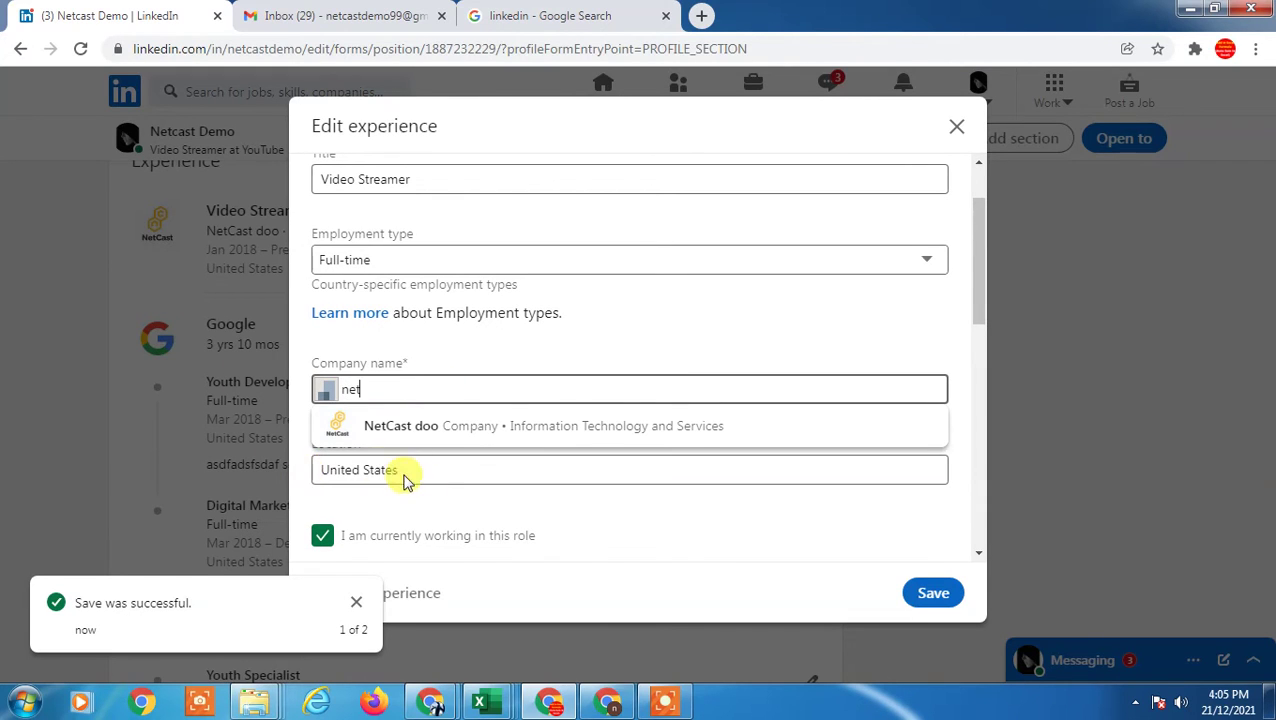
{"action": "type", "text": "cast de"}
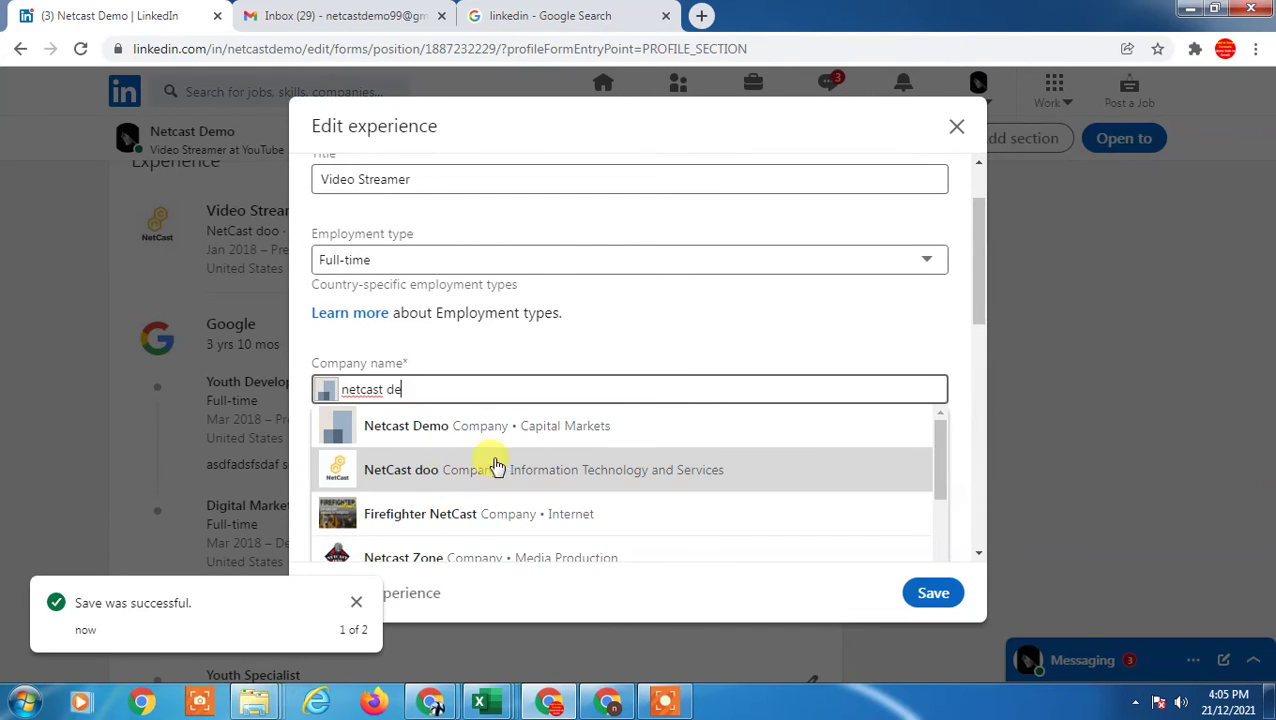
{"action": "left_click", "coordinate": [510, 432]}
{"action": "left_click", "coordinate": [938, 592]}
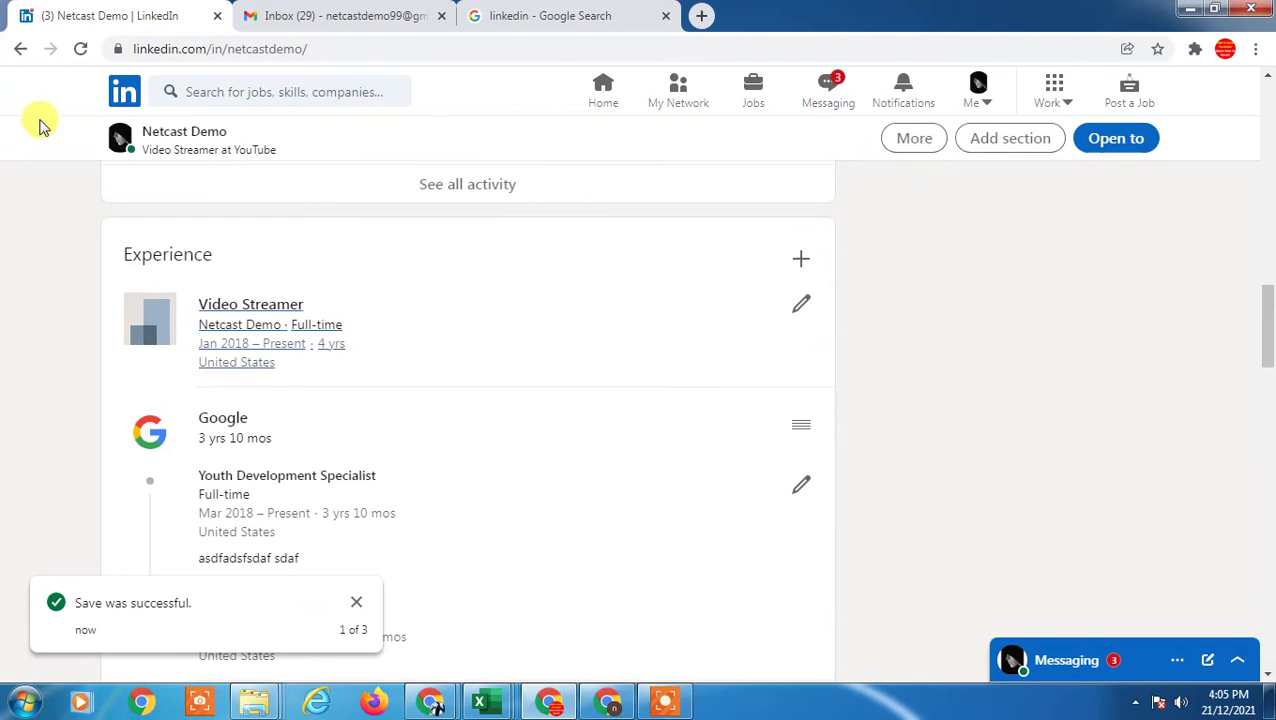
Open Company: Netcast Demo from the Me menu, retrying via the feed after the error page.
{"action": "left_click", "coordinate": [81, 49]}
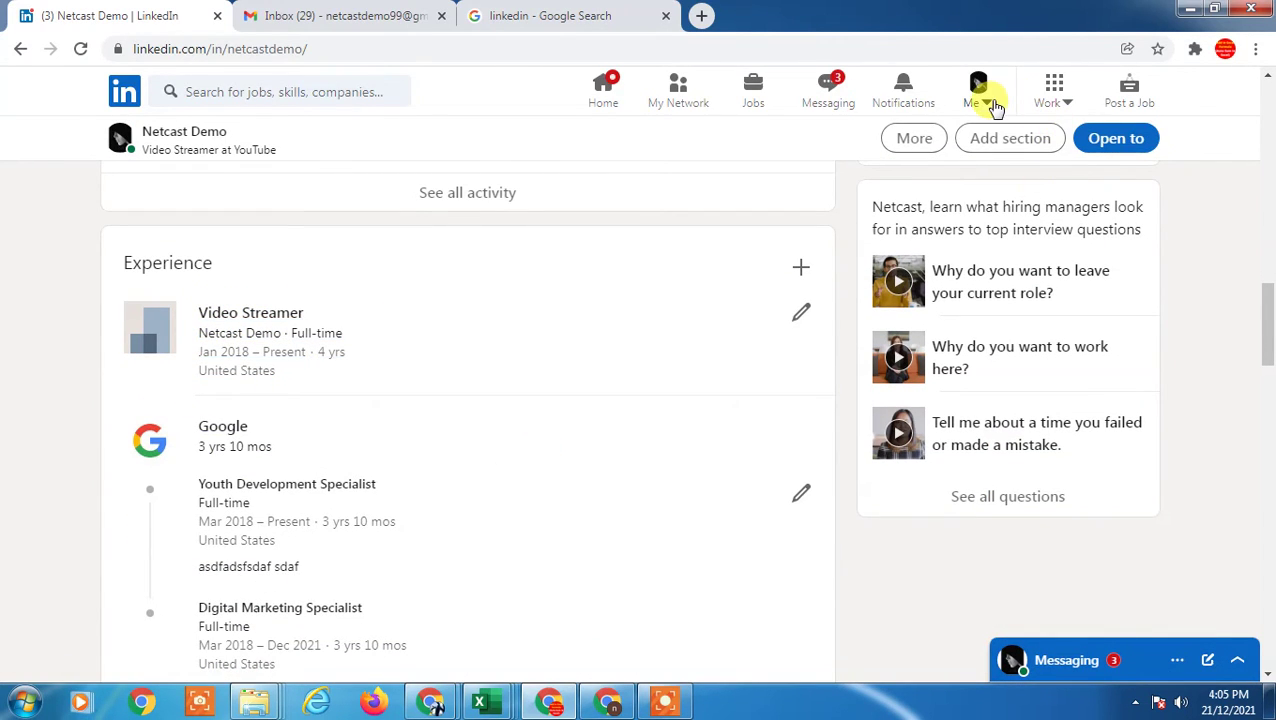
{"action": "left_click", "coordinate": [990, 103]}
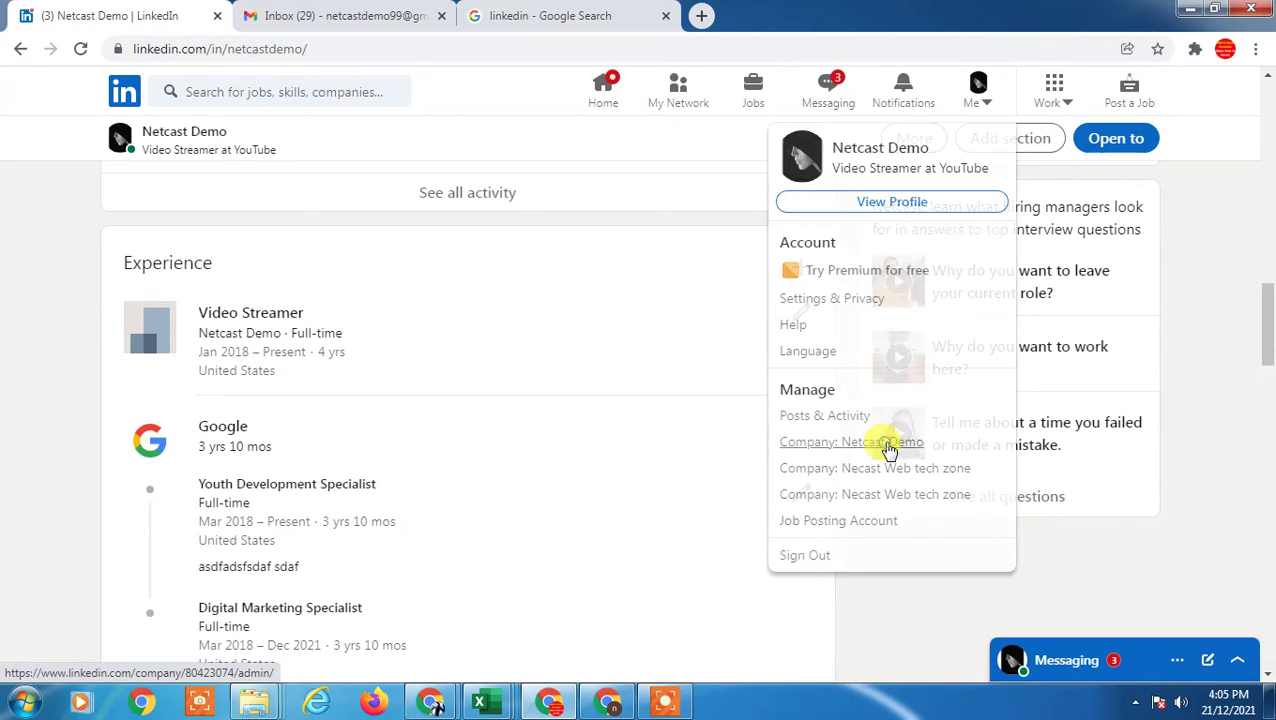
{"action": "left_click", "coordinate": [881, 447]}
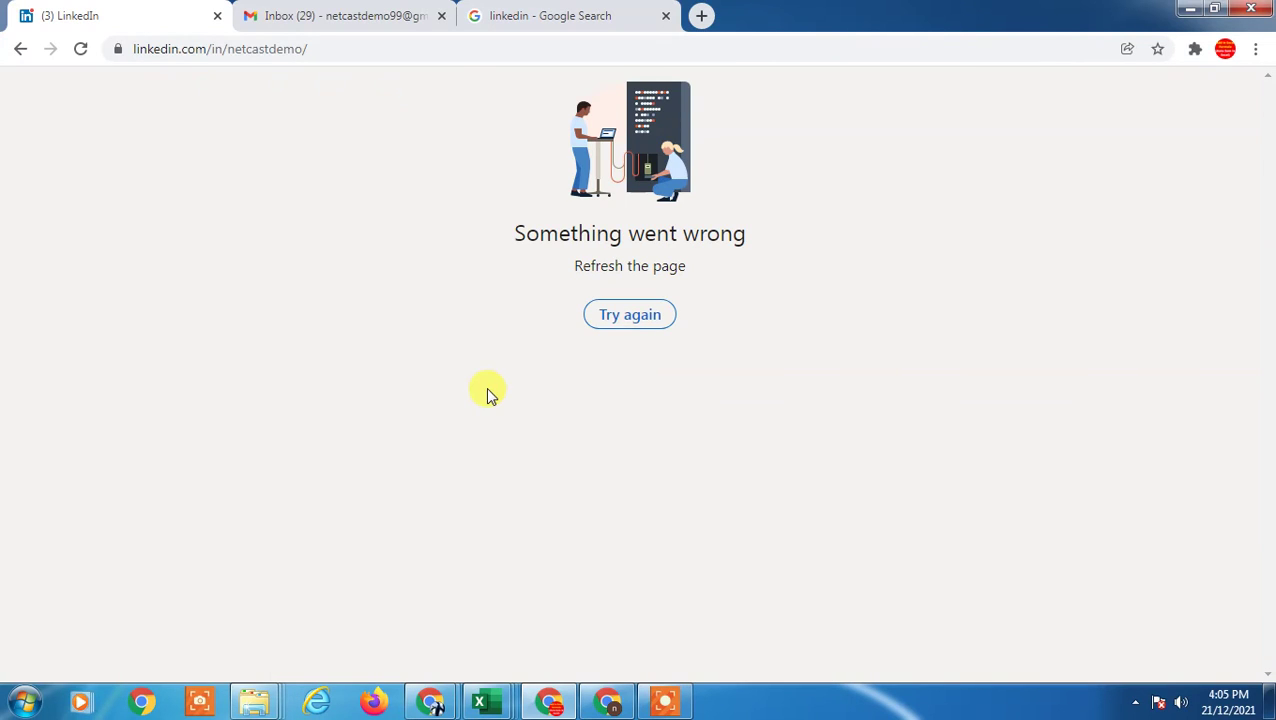
{"action": "left_click", "coordinate": [630, 322]}
{"action": "left_click", "coordinate": [628, 318]}
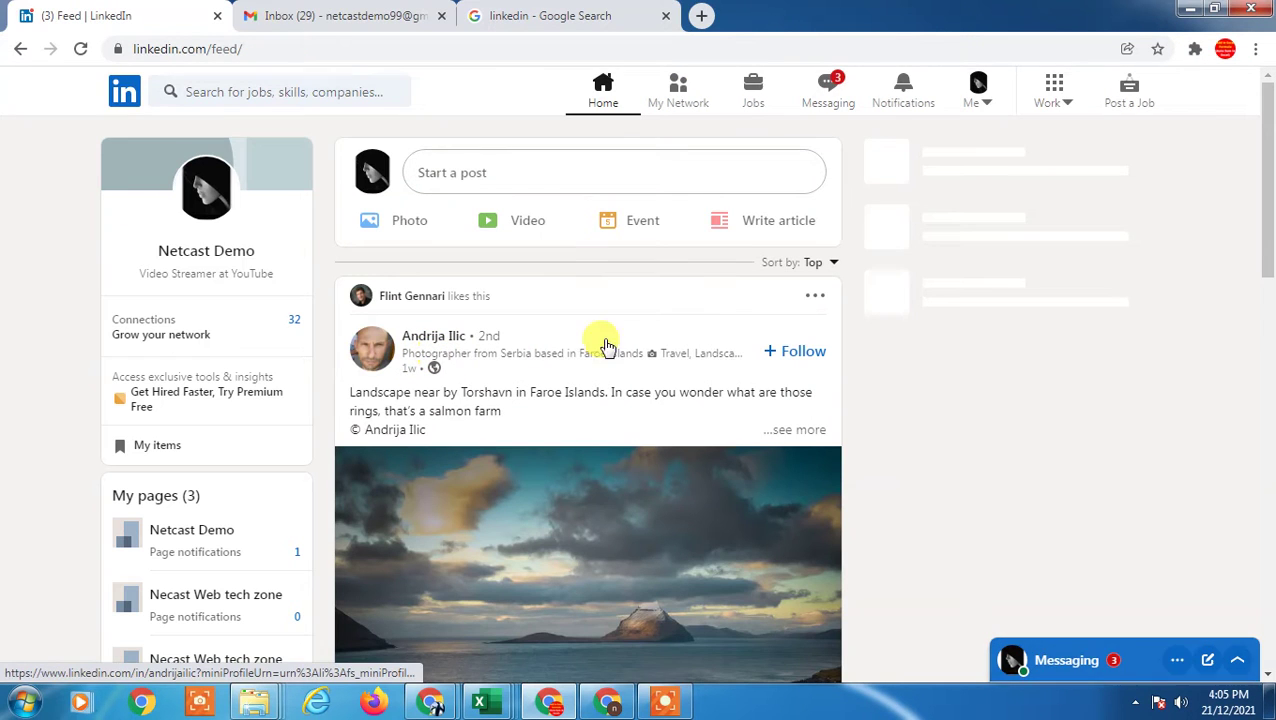
{"action": "left_click", "coordinate": [980, 102]}
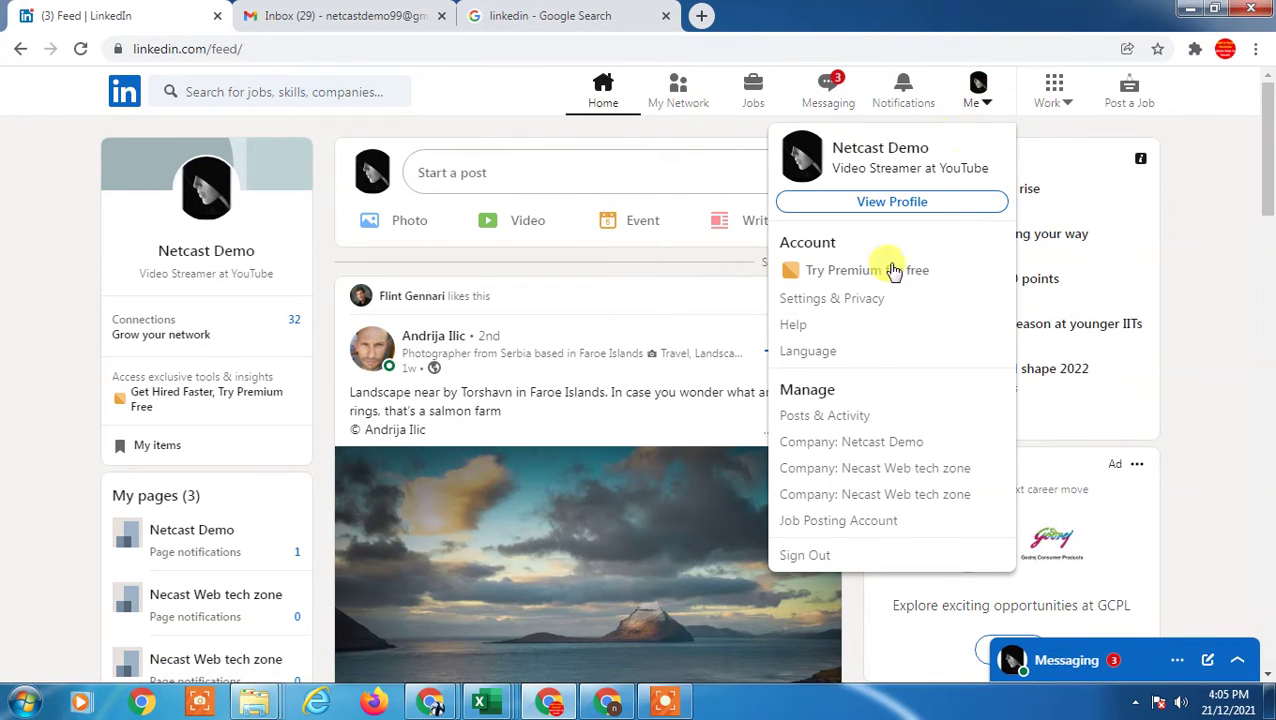
{"action": "left_click", "coordinate": [849, 441]}
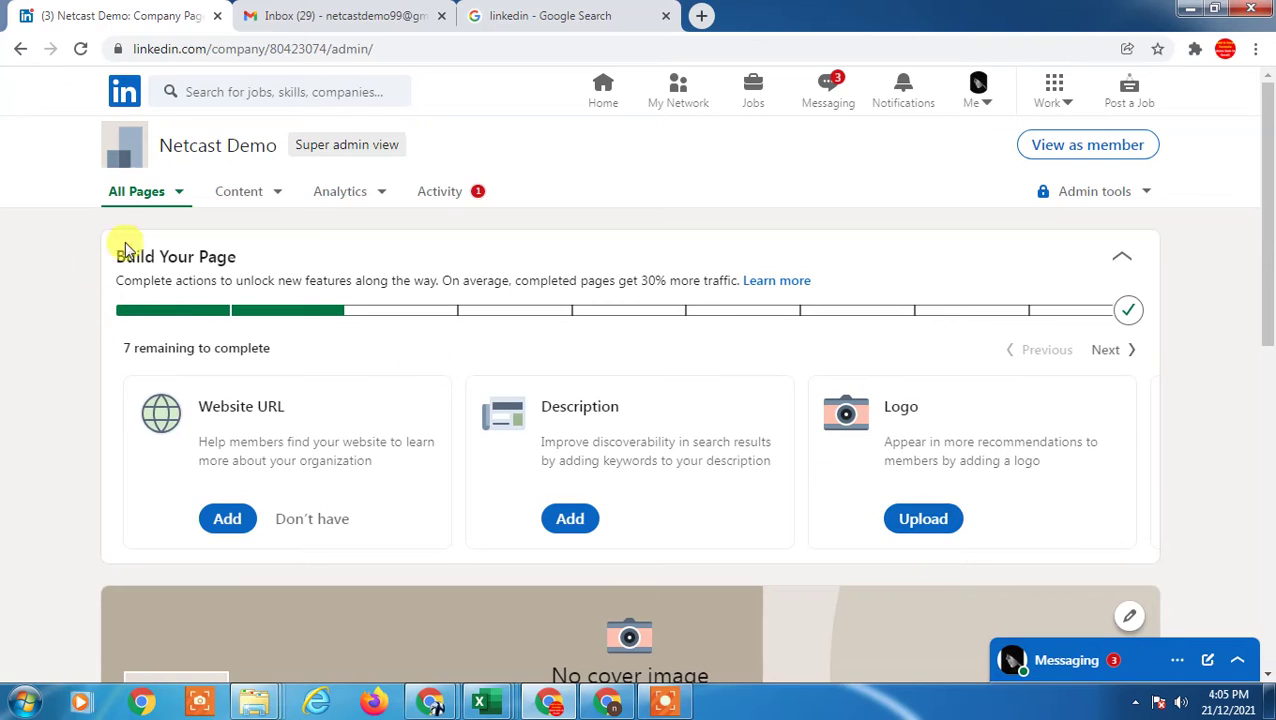
Upload the 'In' image from the book-a-call folder as the page logo, save, and skip sharing.
{"action": "left_click", "coordinate": [177, 198]}
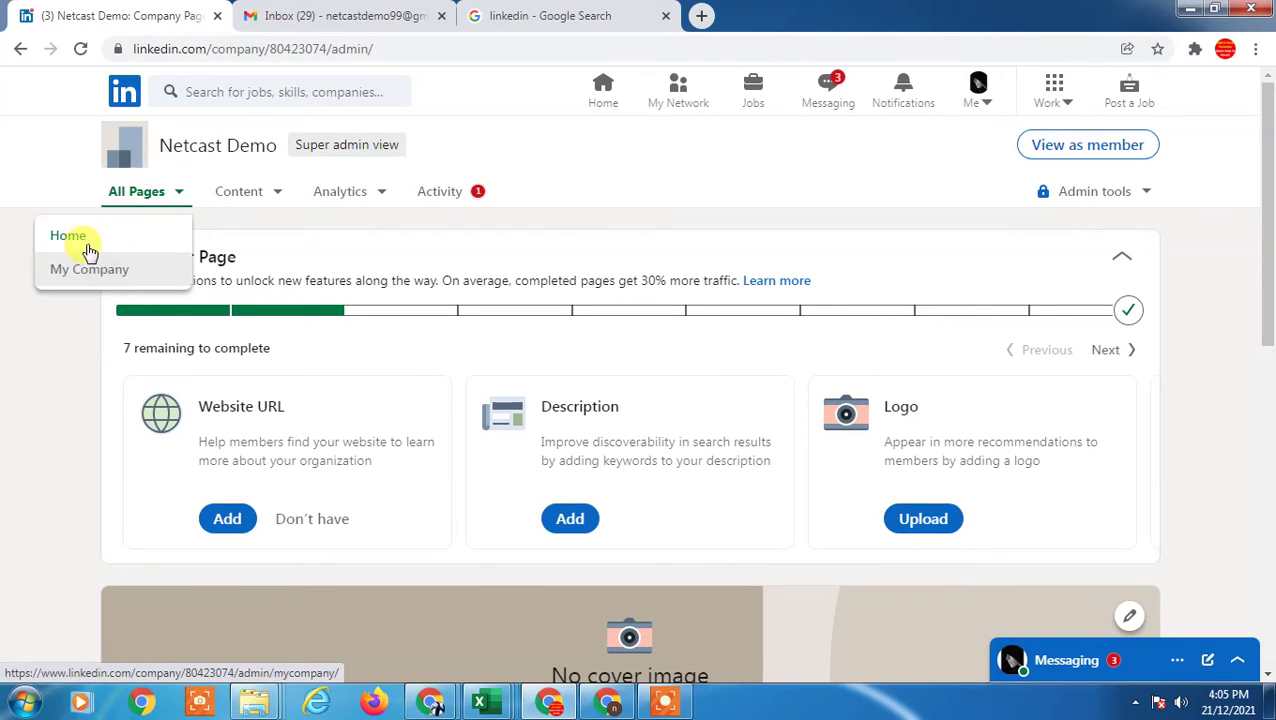
{"action": "left_click", "coordinate": [912, 517]}
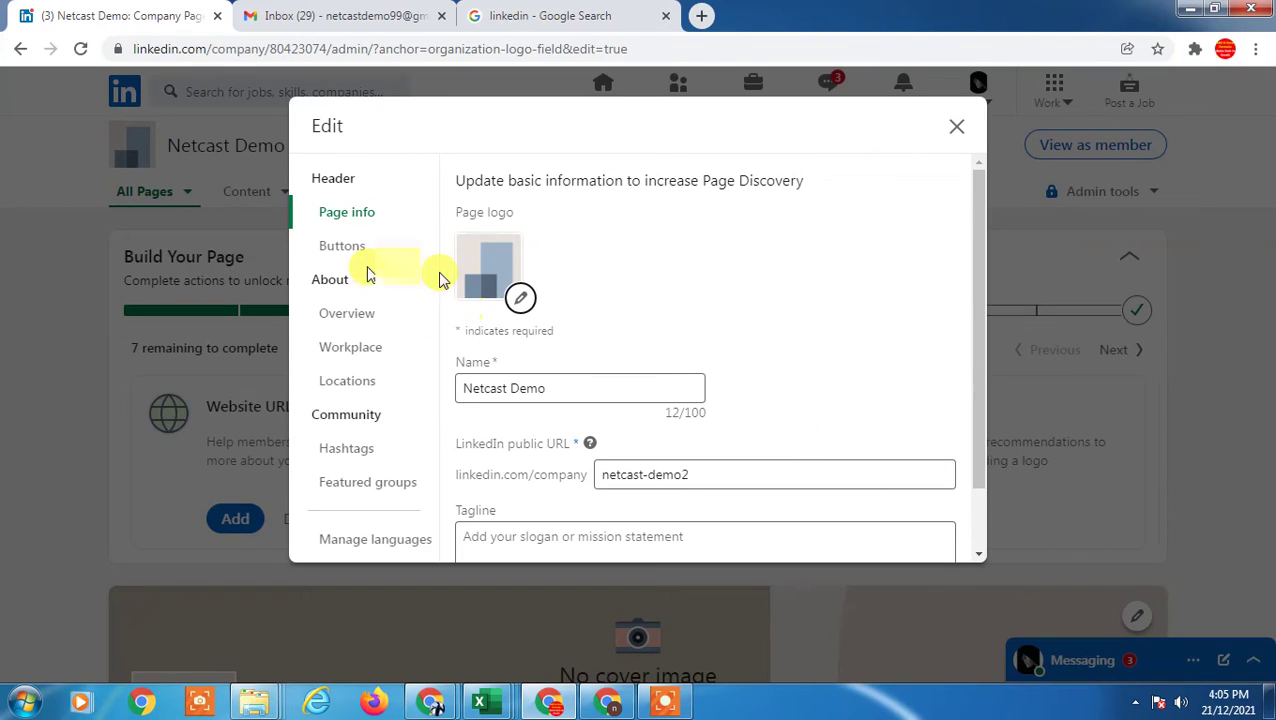
{"action": "left_click", "coordinate": [521, 300]}
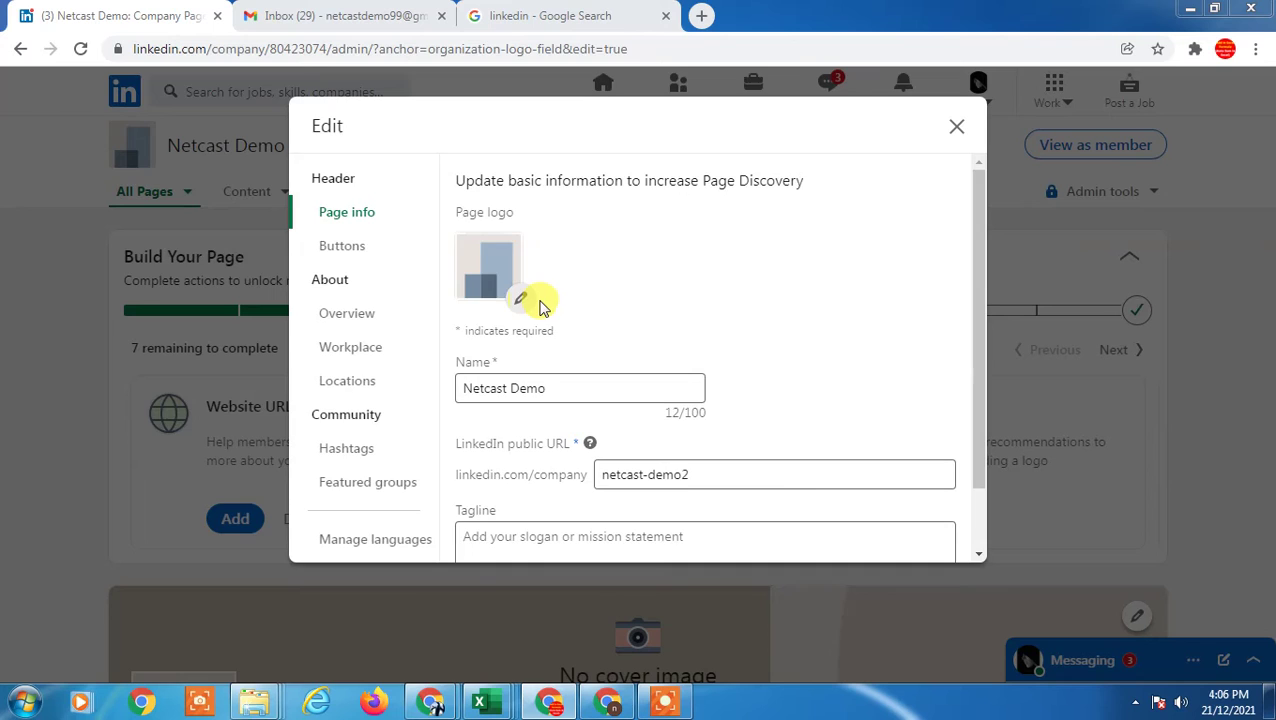
{"action": "left_click", "coordinate": [340, 234]}
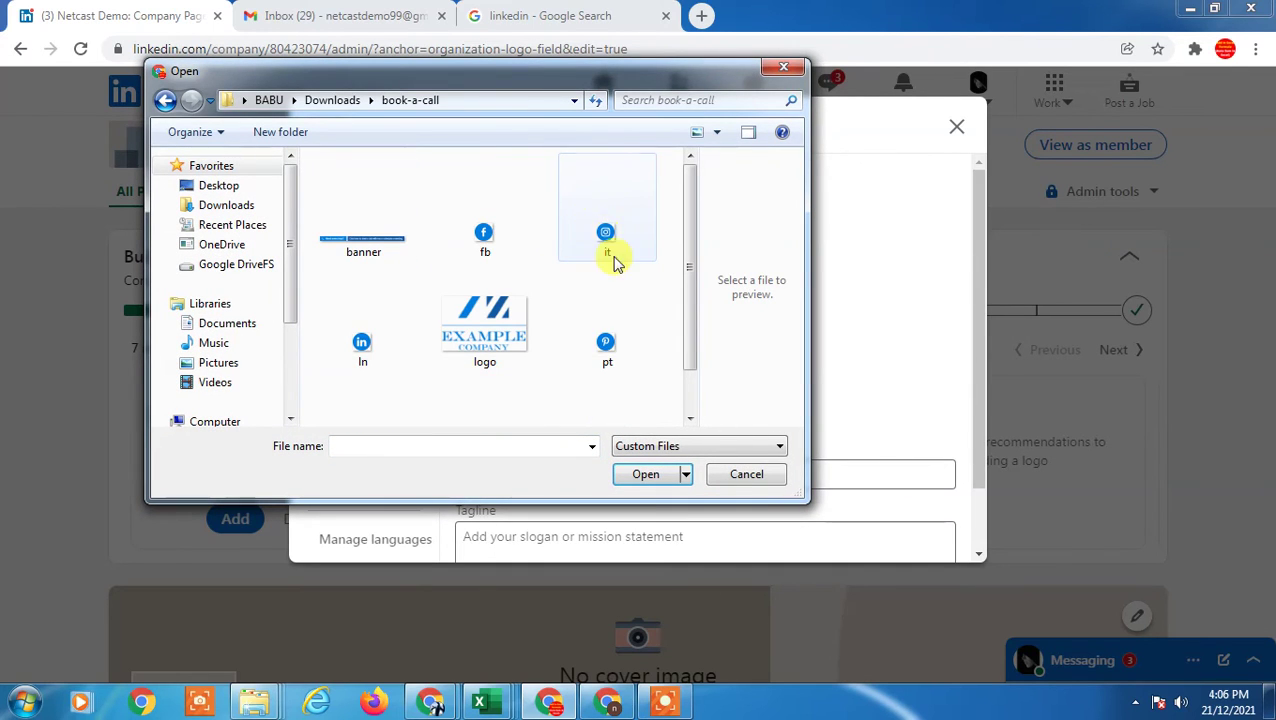
{"action": "left_click", "coordinate": [362, 345]}
{"action": "left_click", "coordinate": [643, 472]}
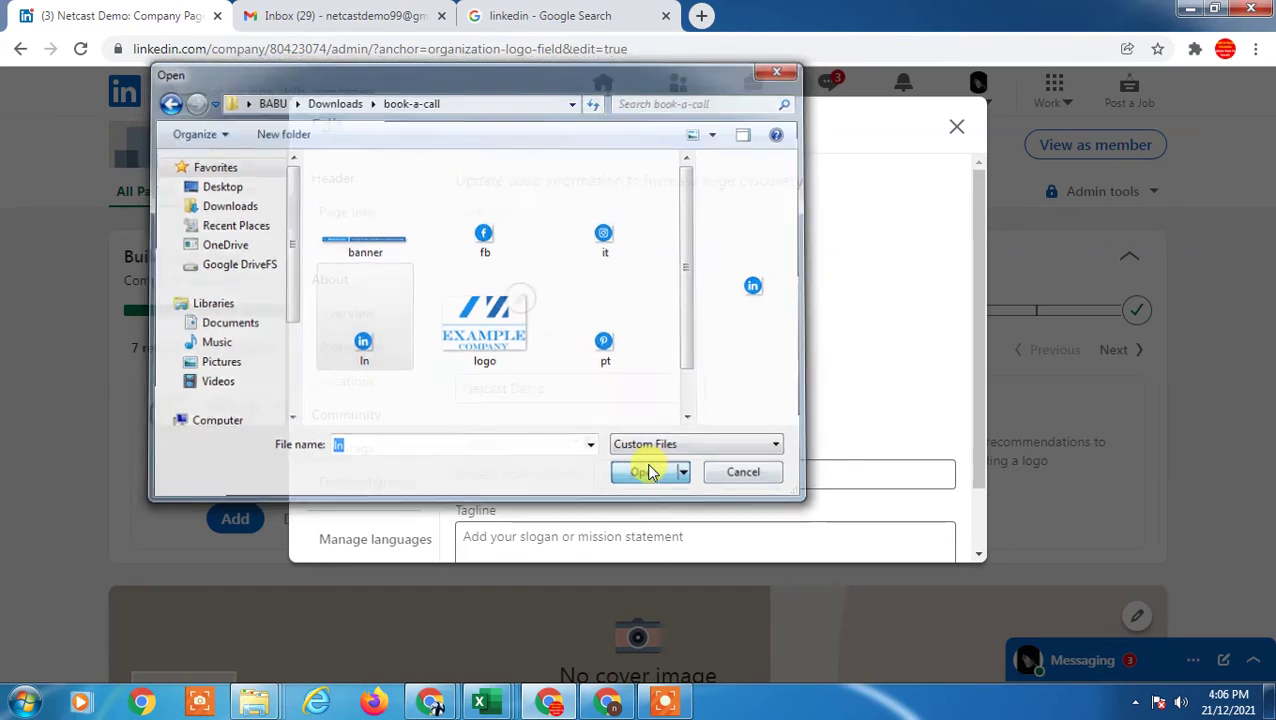
{"action": "left_click", "coordinate": [934, 126]}
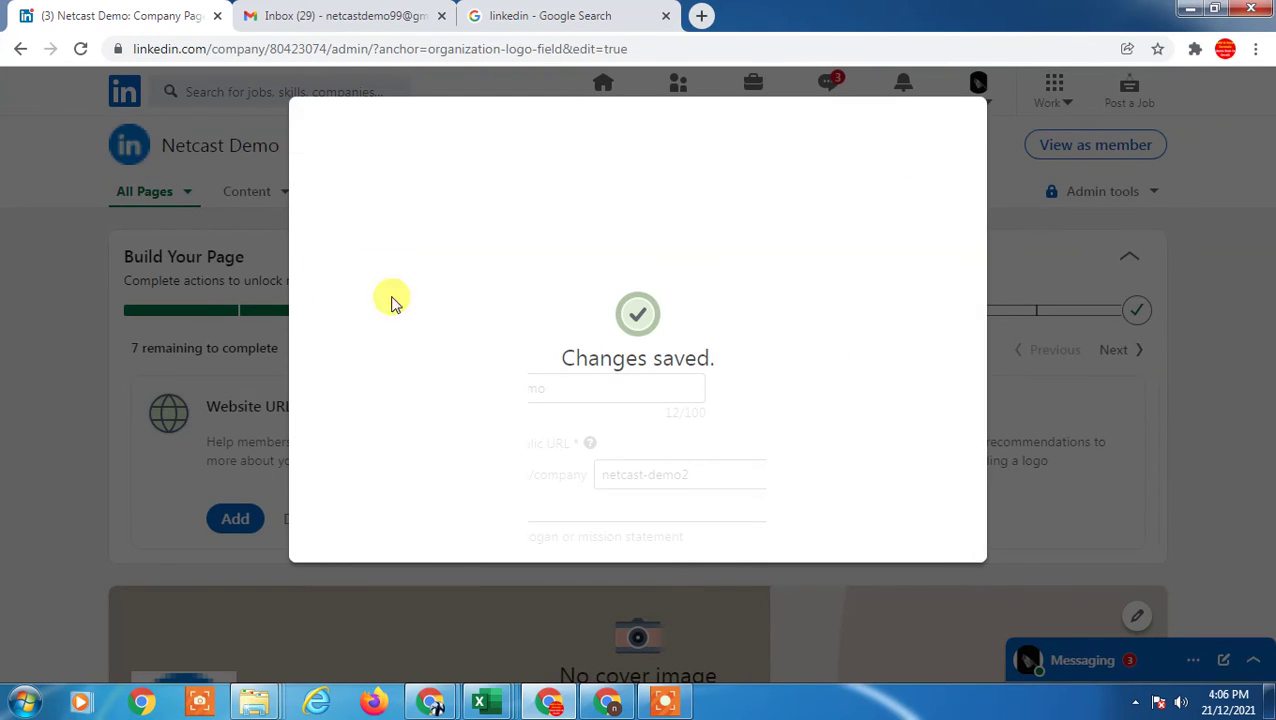
{"action": "left_click", "coordinate": [956, 127]}
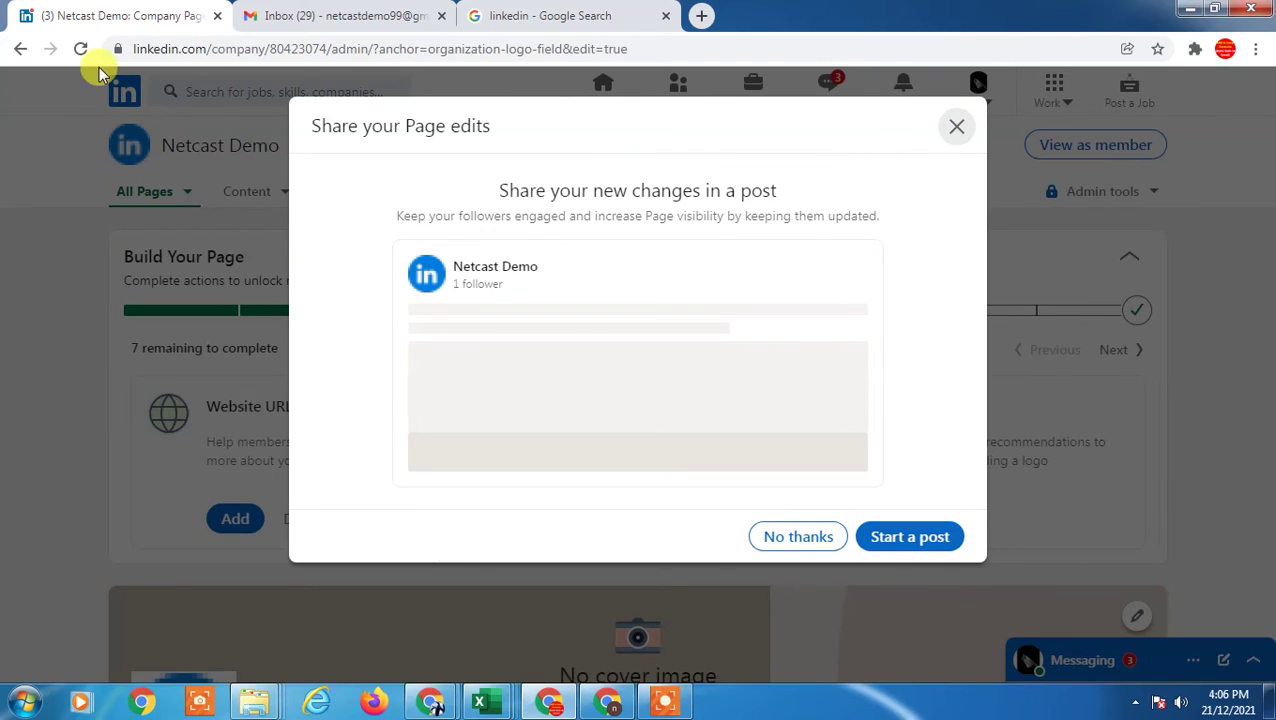
{"action": "left_click", "coordinate": [797, 537]}
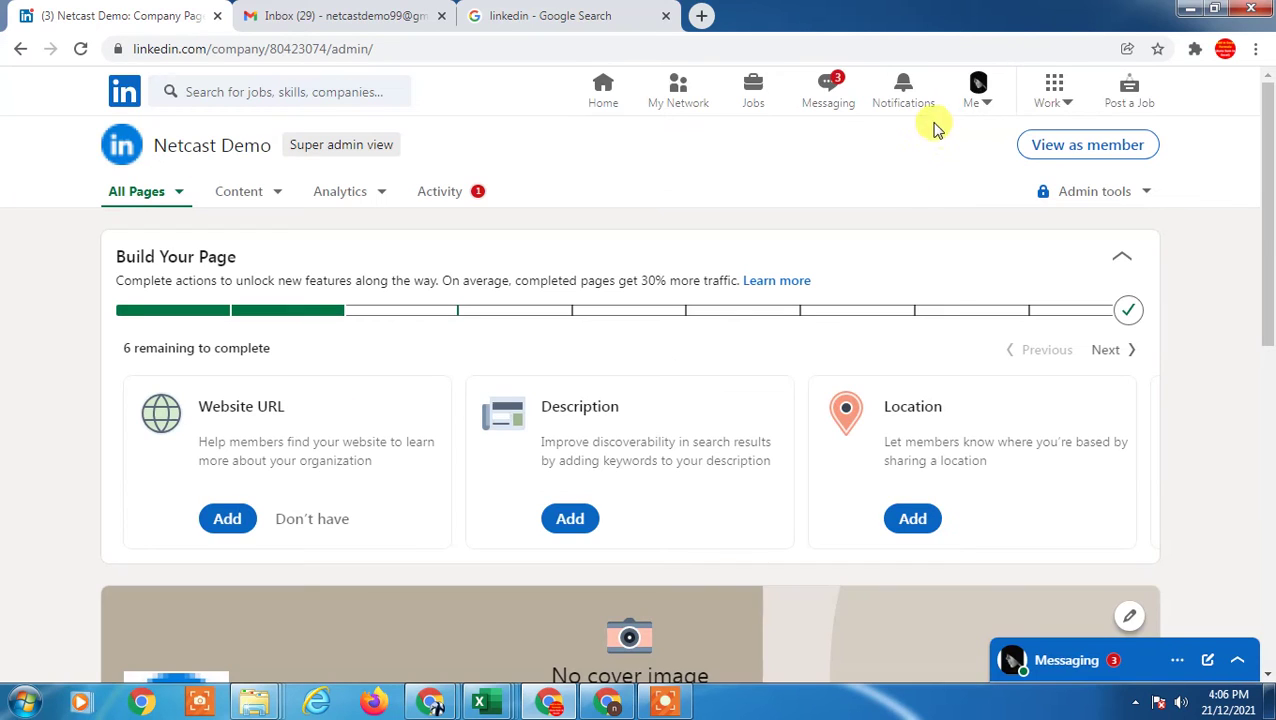
Reload and open the Netcast Demo personal profile from the home feed.
{"action": "left_click", "coordinate": [80, 48]}
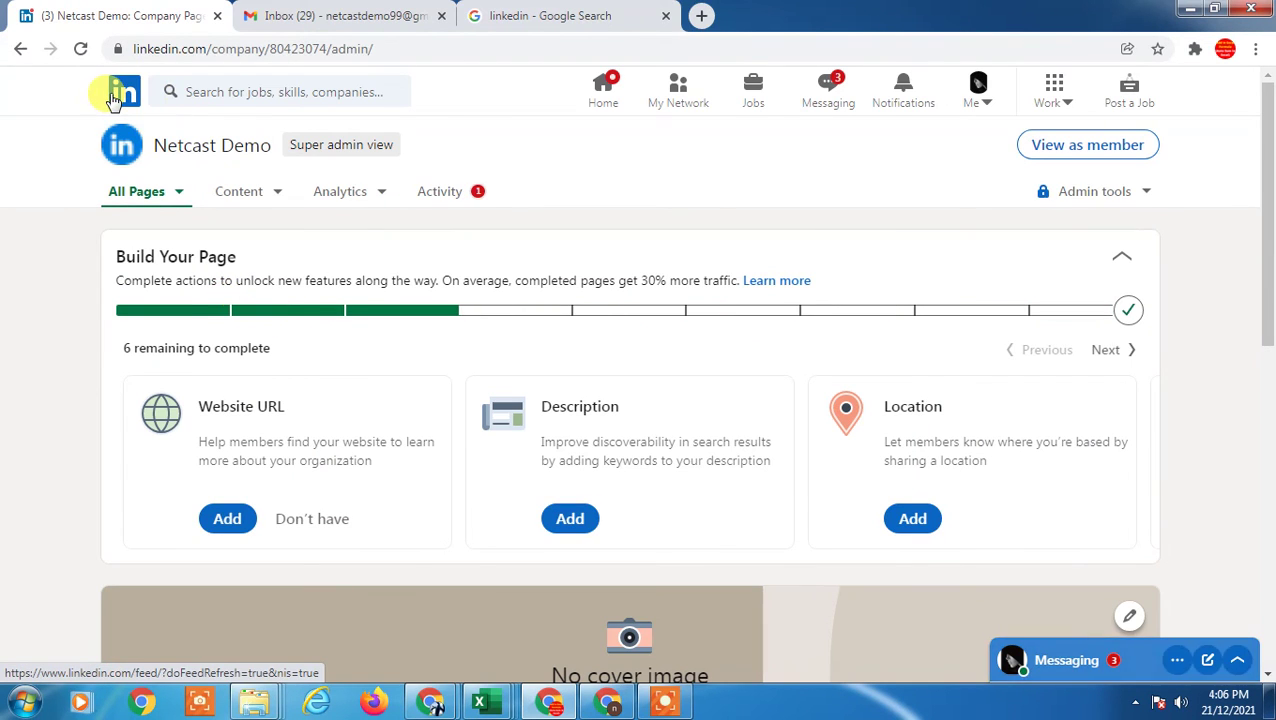
{"action": "left_click", "coordinate": [116, 82]}
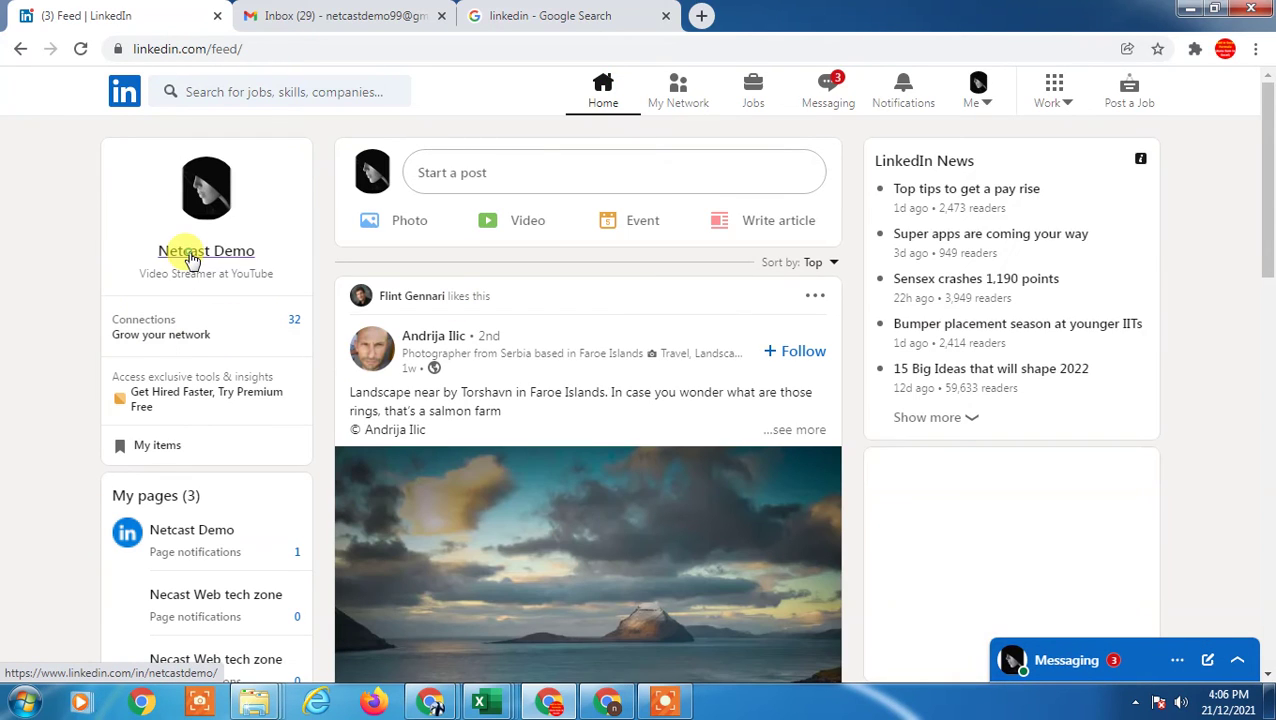
{"action": "left_click", "coordinate": [192, 259]}
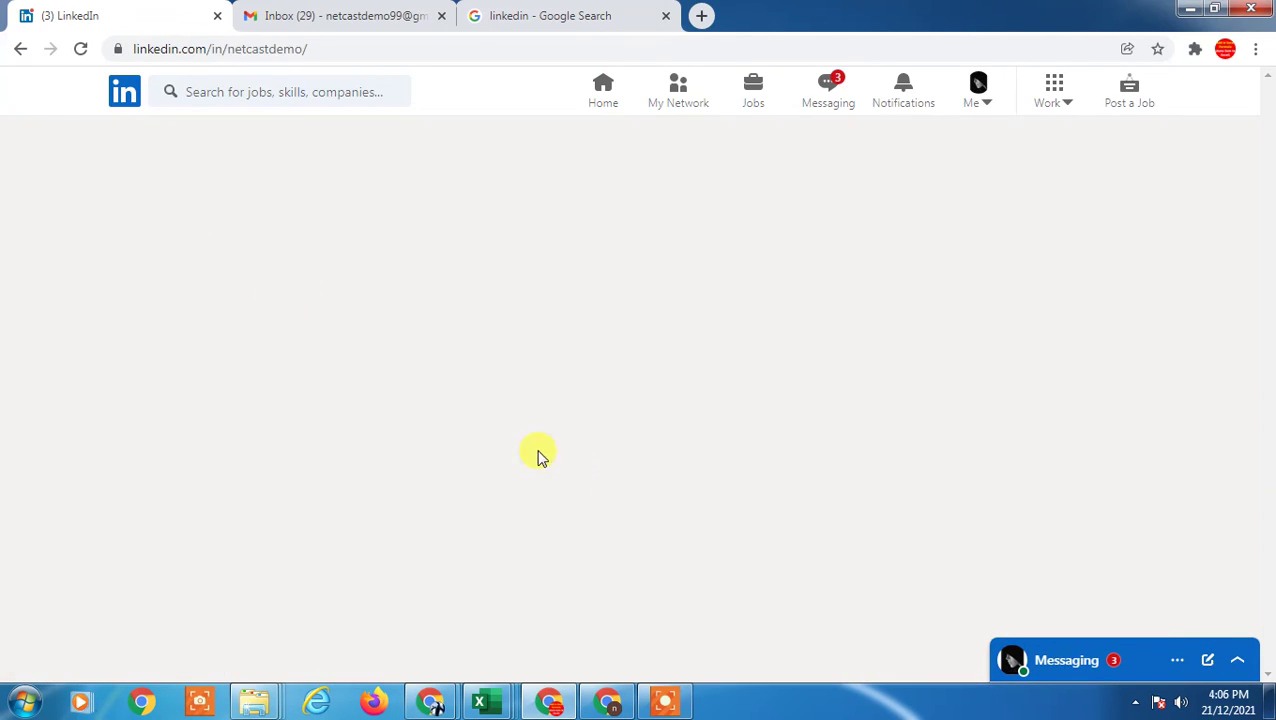
Confirm the Video Streamer entry shows the new 'in' logo, then show and refresh the desktop.
{"action": "scroll", "coordinate": [535, 404], "scroll_direction": "down", "scroll_amount": 5}
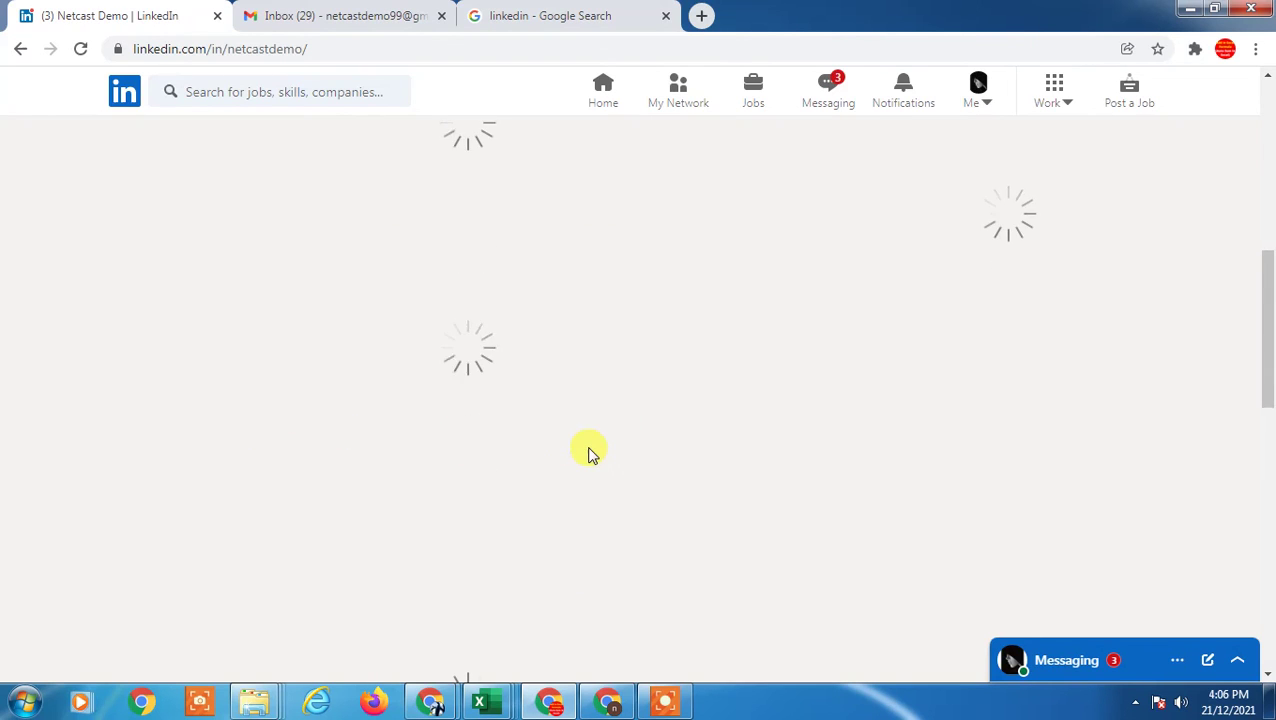
{"action": "scroll", "coordinate": [510, 500], "scroll_direction": "down", "scroll_amount": 2}
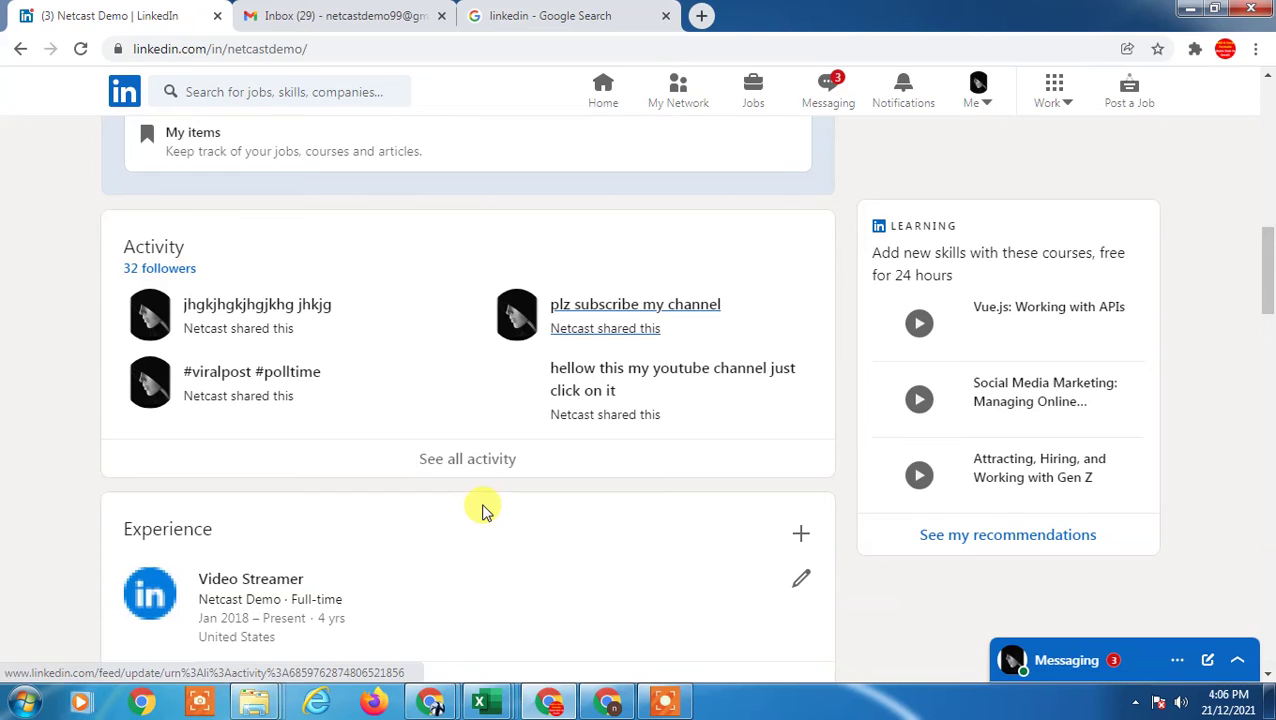
{"action": "scroll", "coordinate": [484, 507], "scroll_direction": "down", "scroll_amount": 2}
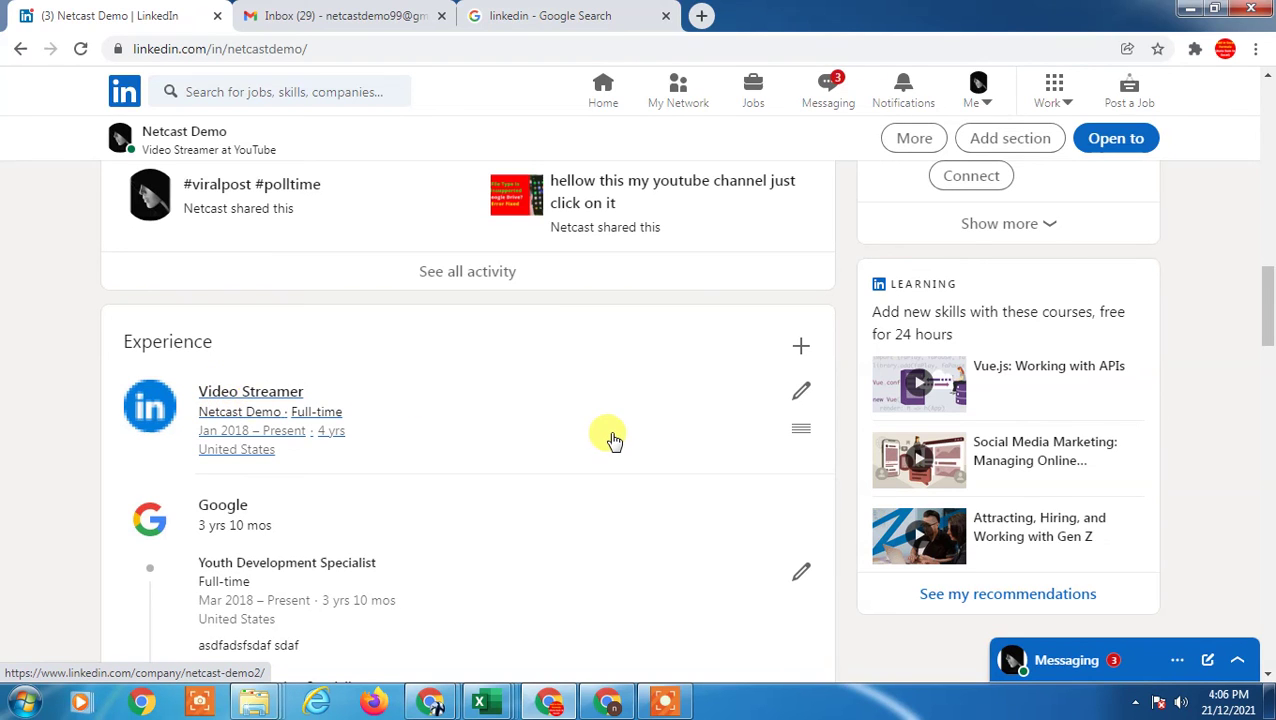
{"action": "scroll", "coordinate": [500, 436], "scroll_direction": "up", "scroll_amount": 2}
{"action": "scroll", "coordinate": [440, 440], "scroll_direction": "down", "scroll_amount": 1}
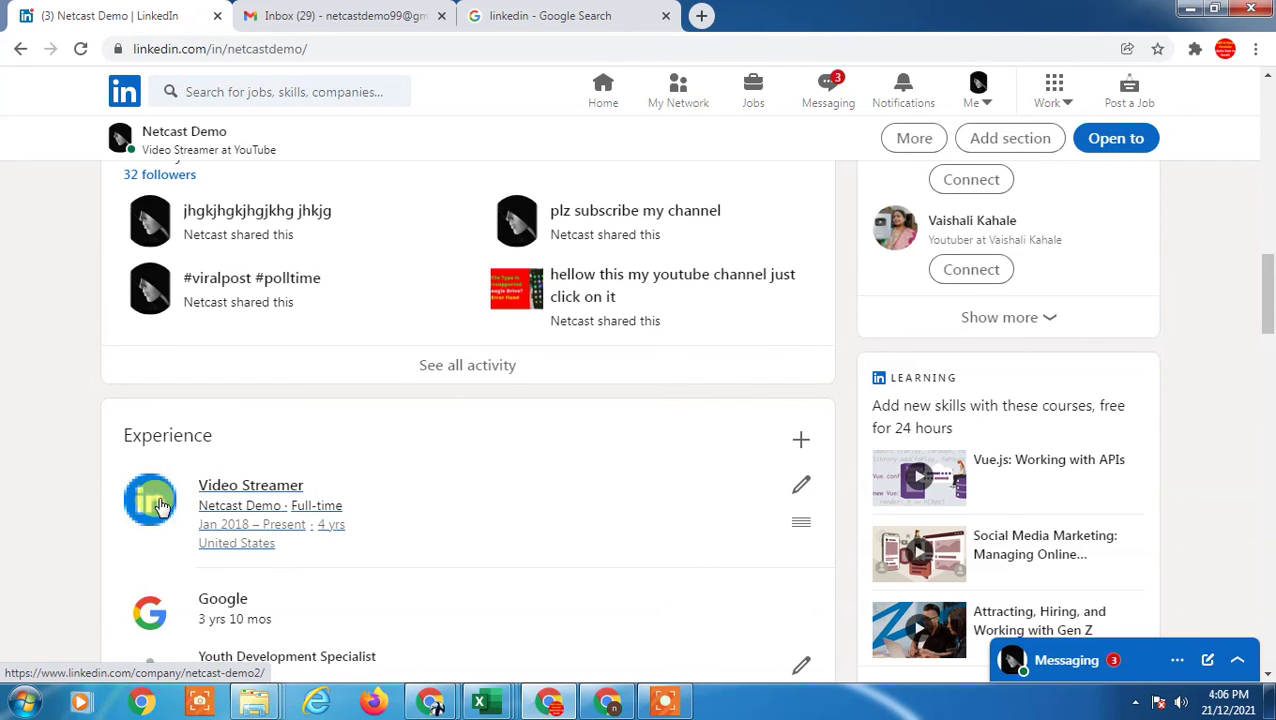
{"action": "scroll", "coordinate": [160, 505], "scroll_direction": "down", "scroll_amount": 1}
{"action": "key", "text": "super+d"}
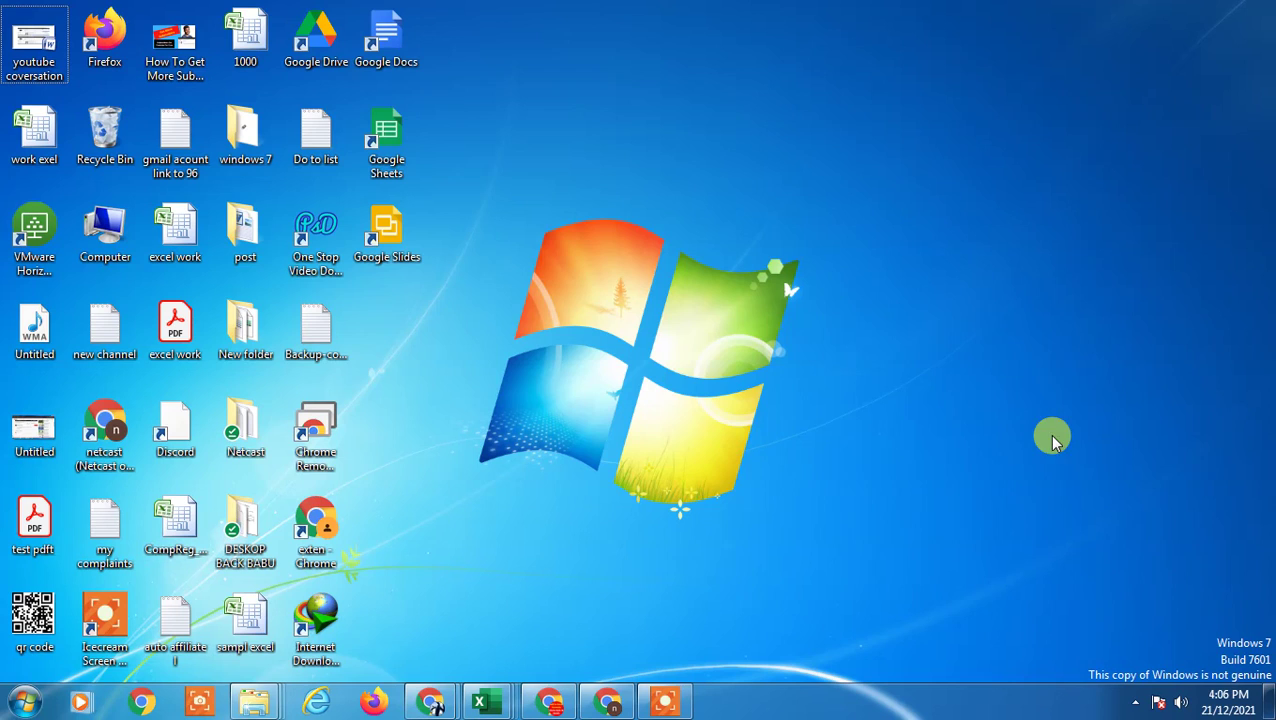
{"action": "right_click", "coordinate": [570, 30]}
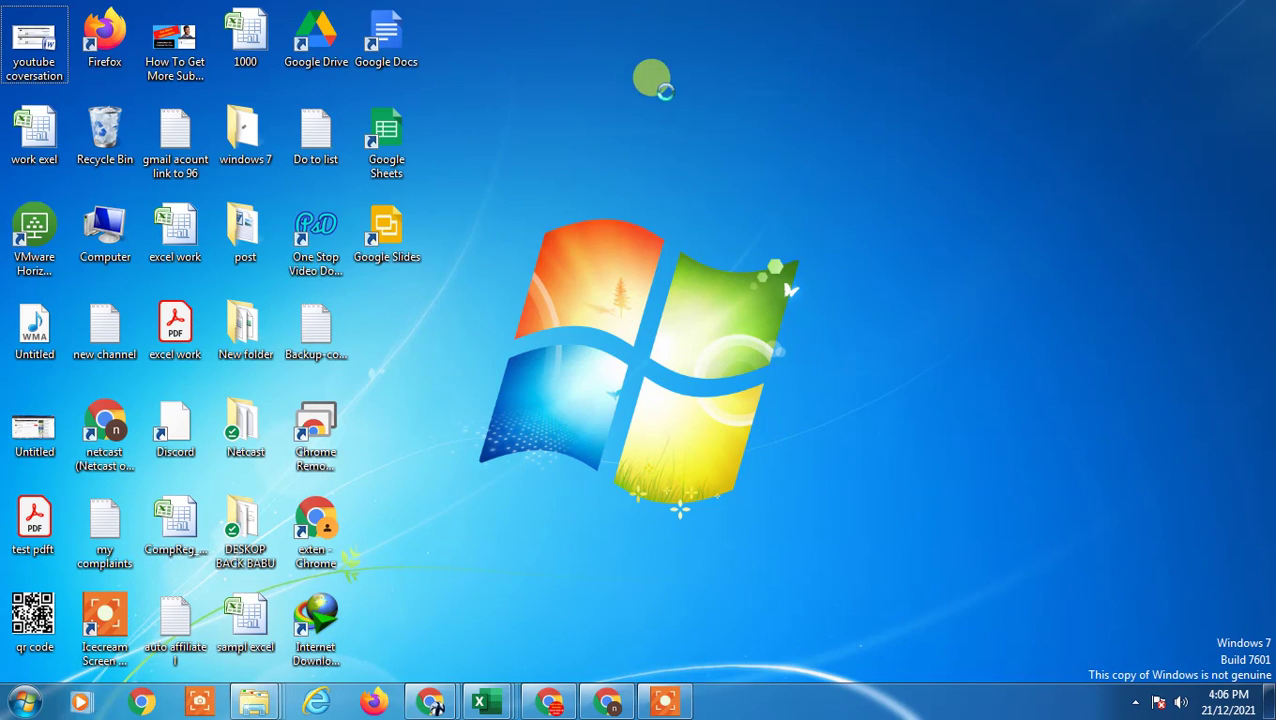